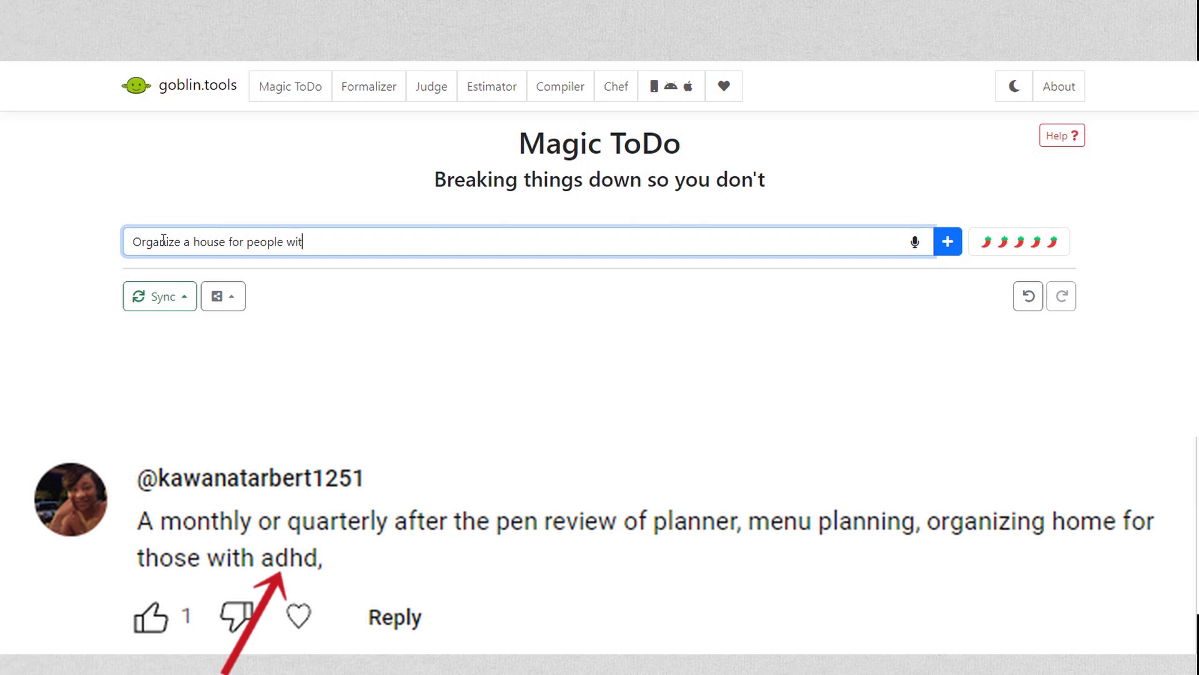
Complete the new item text as "Organize a house for people with ADHD" and add it to the list
type("ADHD")
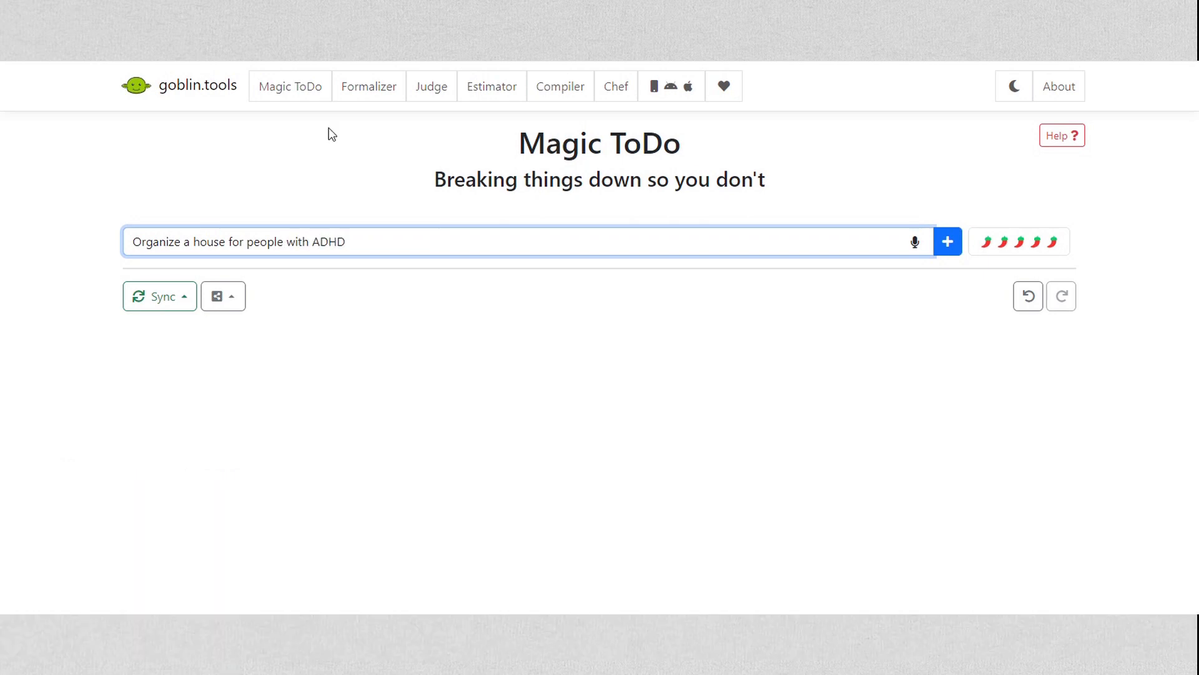
key("Return")
Break down the house-organizing item at a spiciness level of five peppers and review the generated subtasks
left_click(1007, 249)
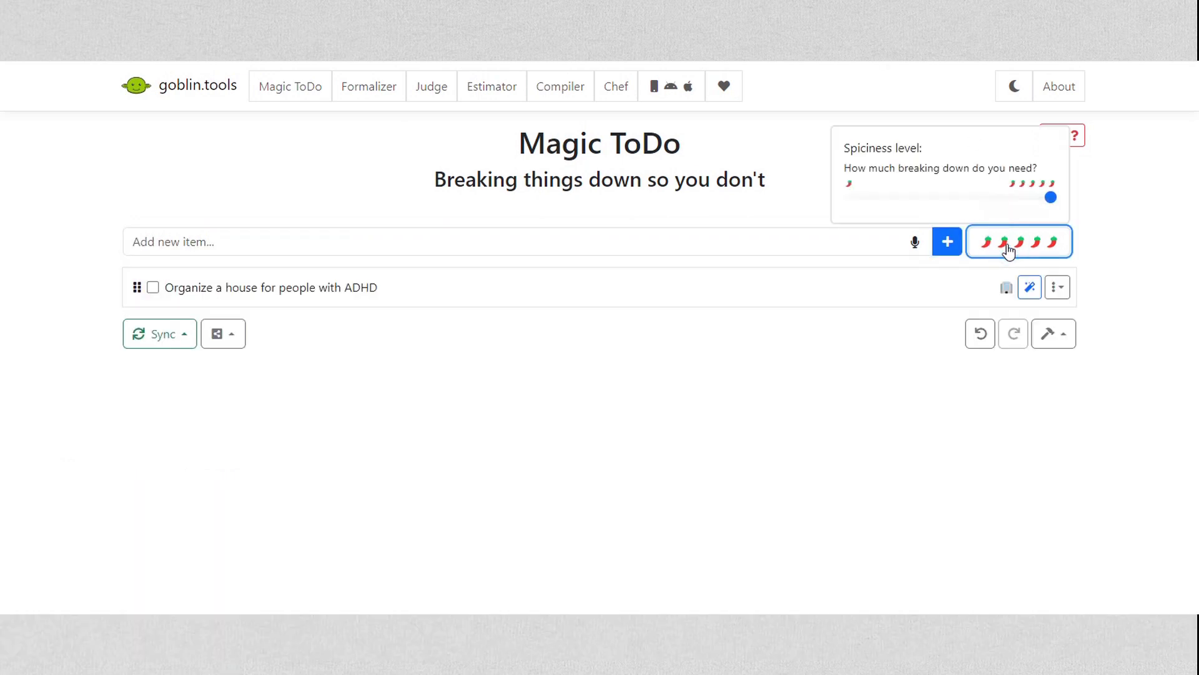
left_click(950, 201)
left_click_drag(951, 200, 1087, 196)
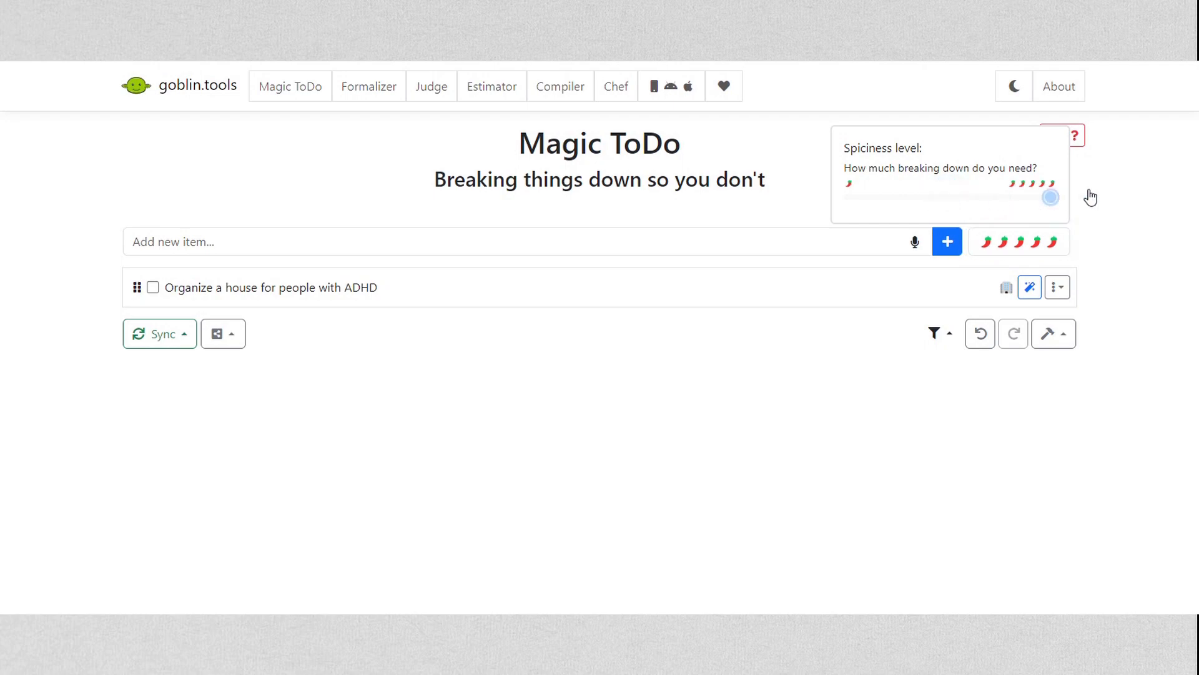
left_click(1029, 287)
scroll(1190, 319, "down", 4)
scroll(1190, 319, "up", 3)
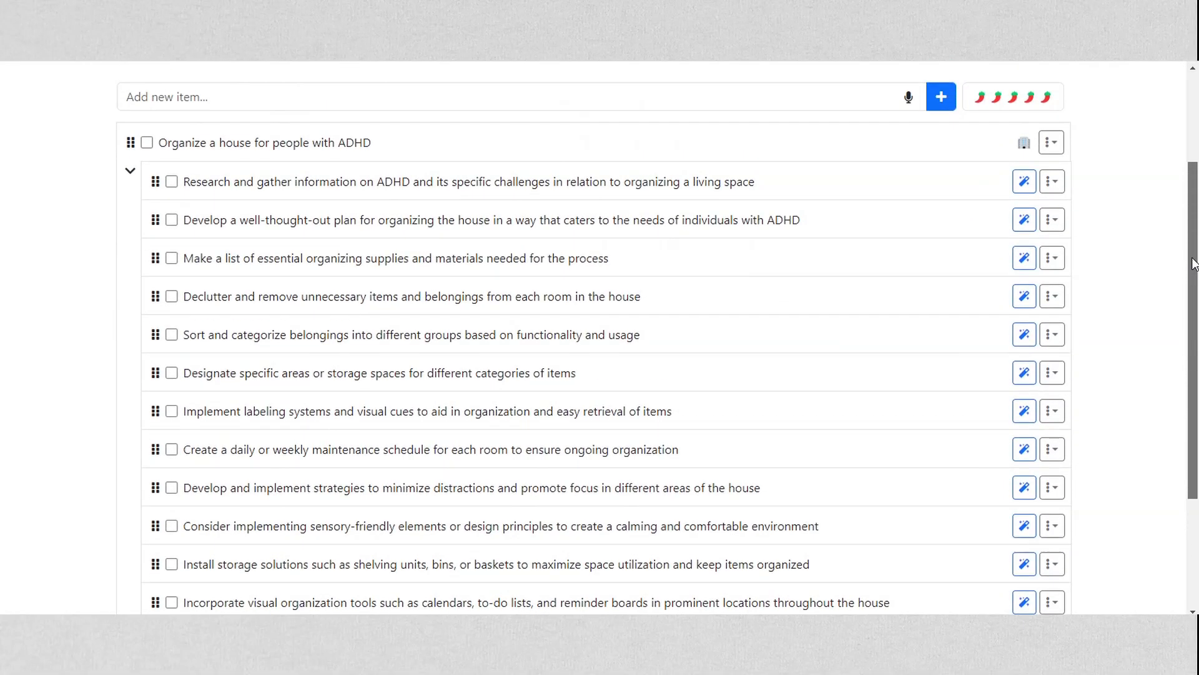
scroll(615, 112, "down", 4)
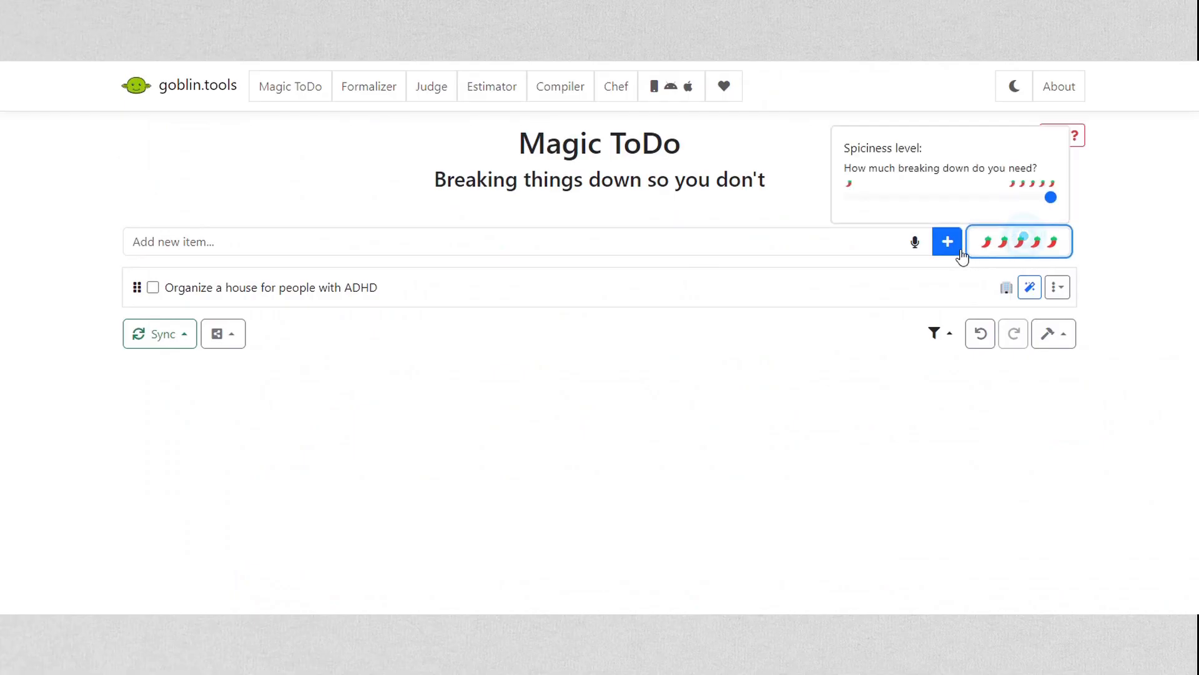
Lower the spiciness level to one pepper, break down the house-organizing item and look through its subtasks
left_click_drag(929, 199, 777, 224)
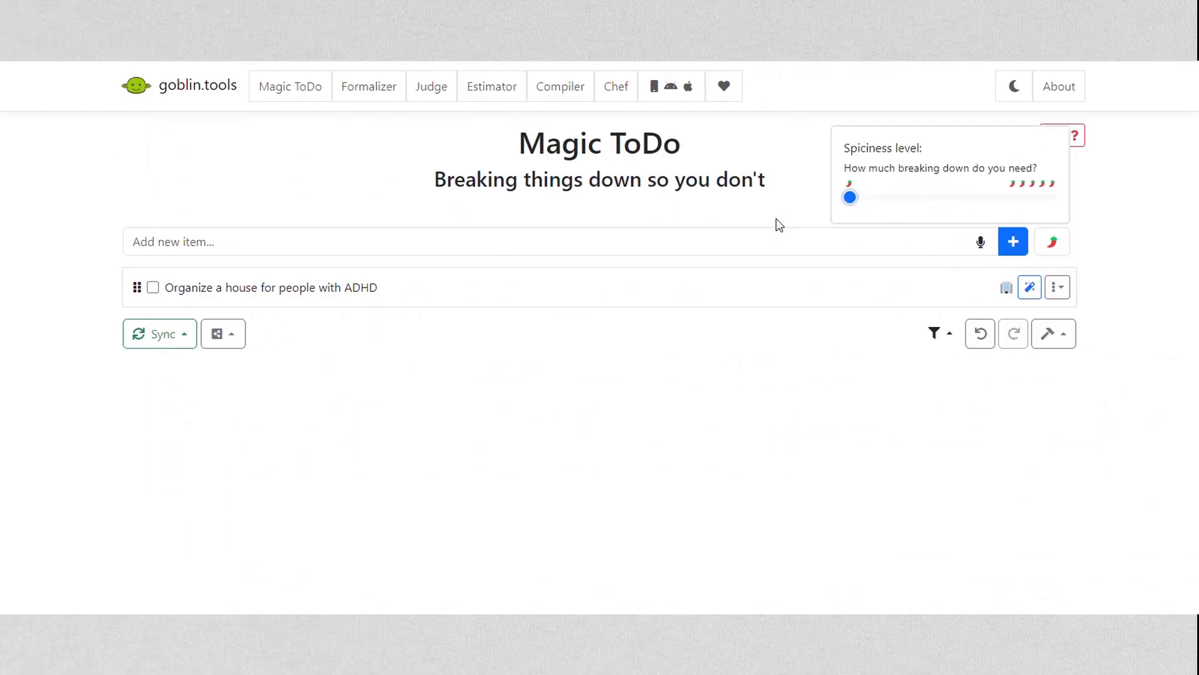
left_click(1028, 293)
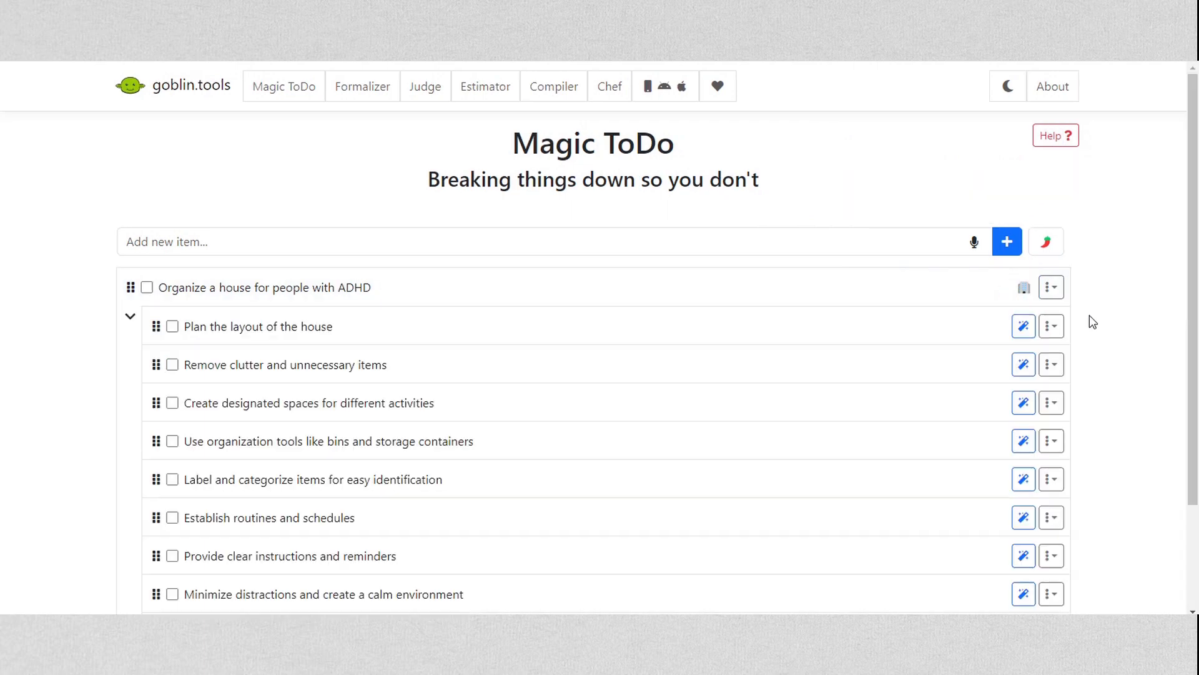
scroll(877, 330, "down", 2)
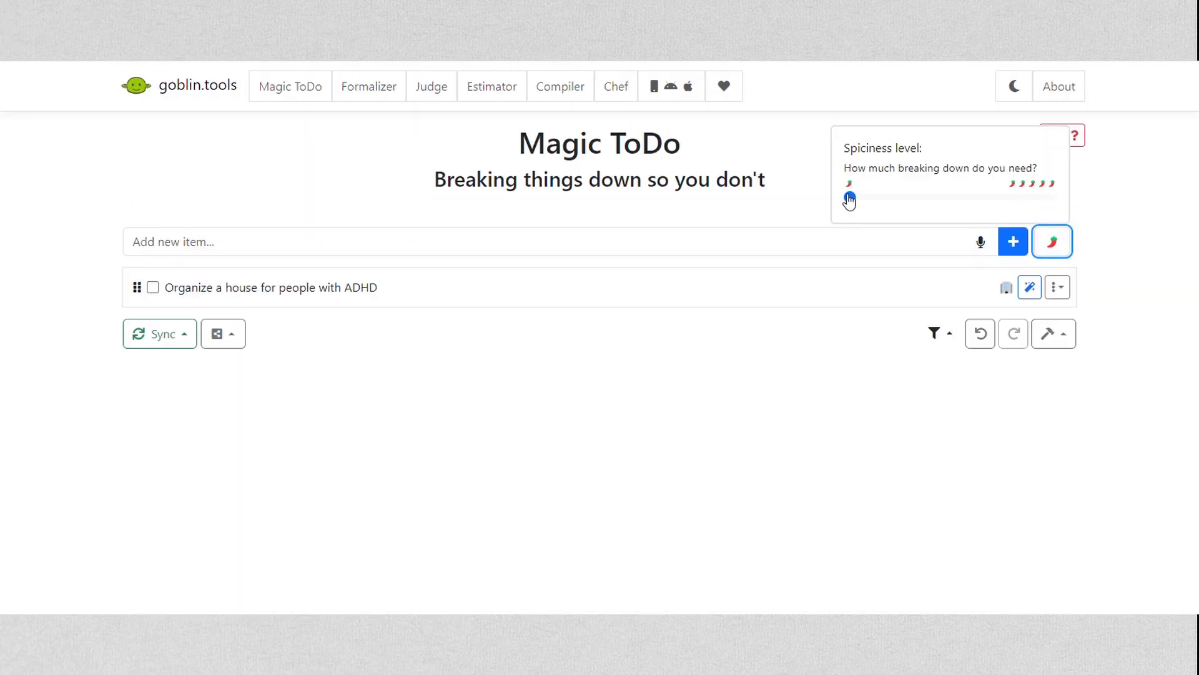
Set the spiciness level to three peppers and break down the house-organizing item into subtasks
left_click_drag(849, 196, 965, 208)
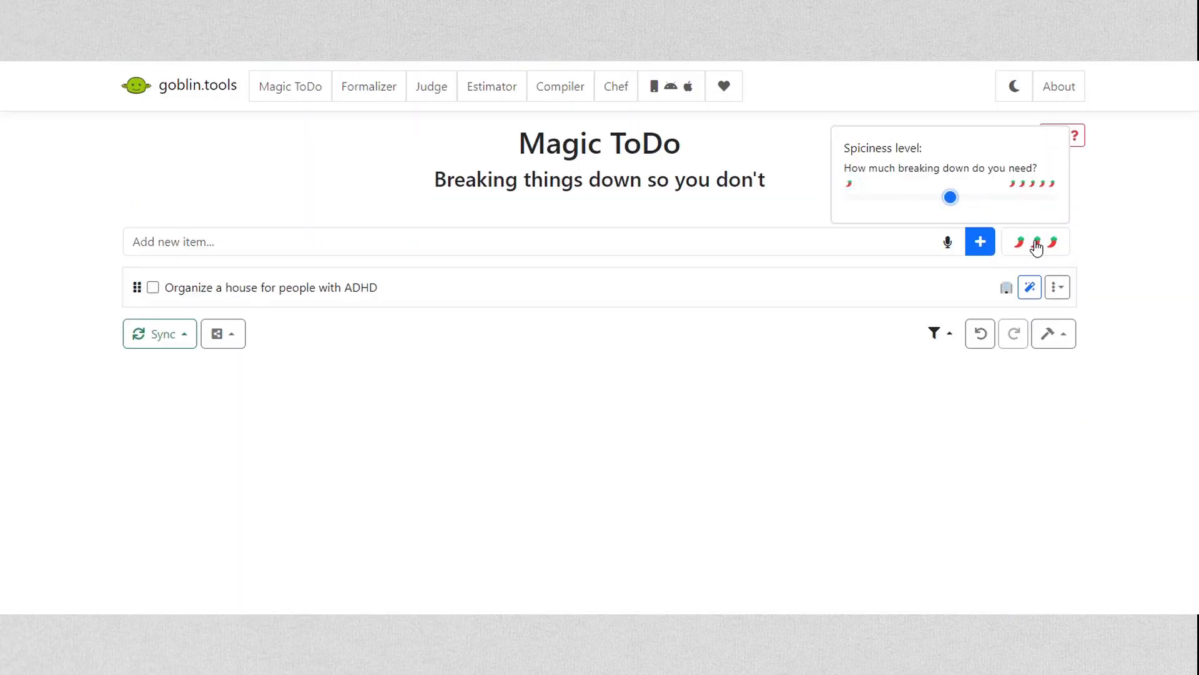
left_click(1030, 287)
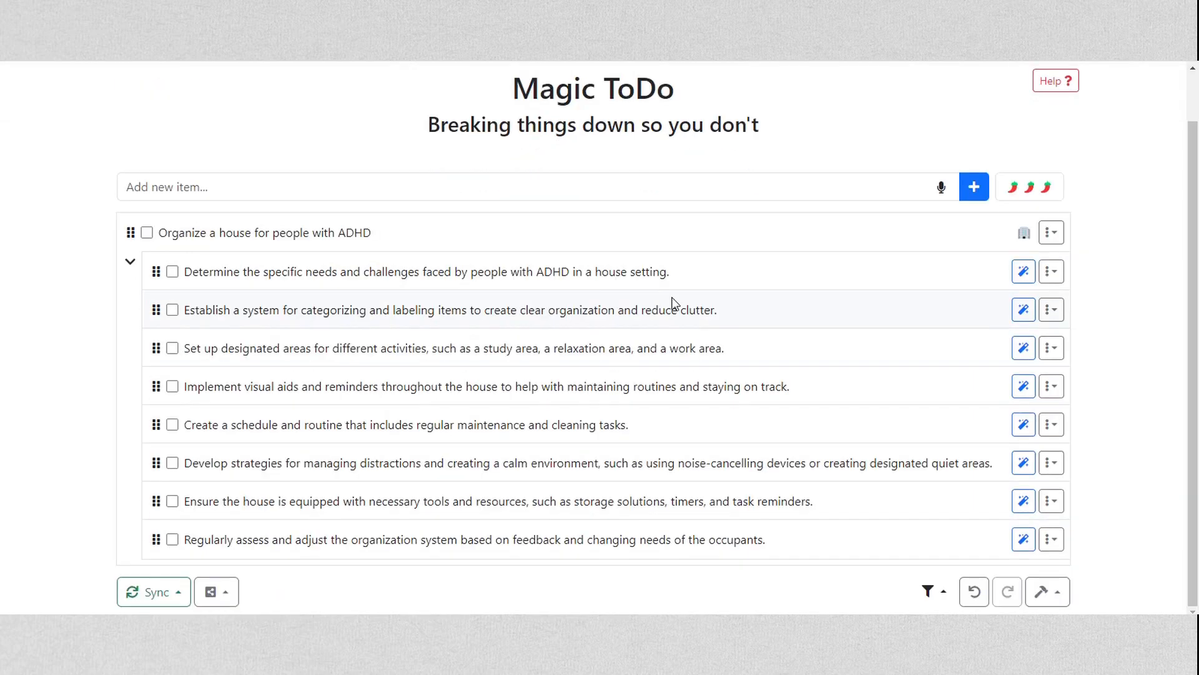
Break down the subtask about determining the specific needs and challenges of people with ADHD, and review its smaller steps
left_click(1020, 276)
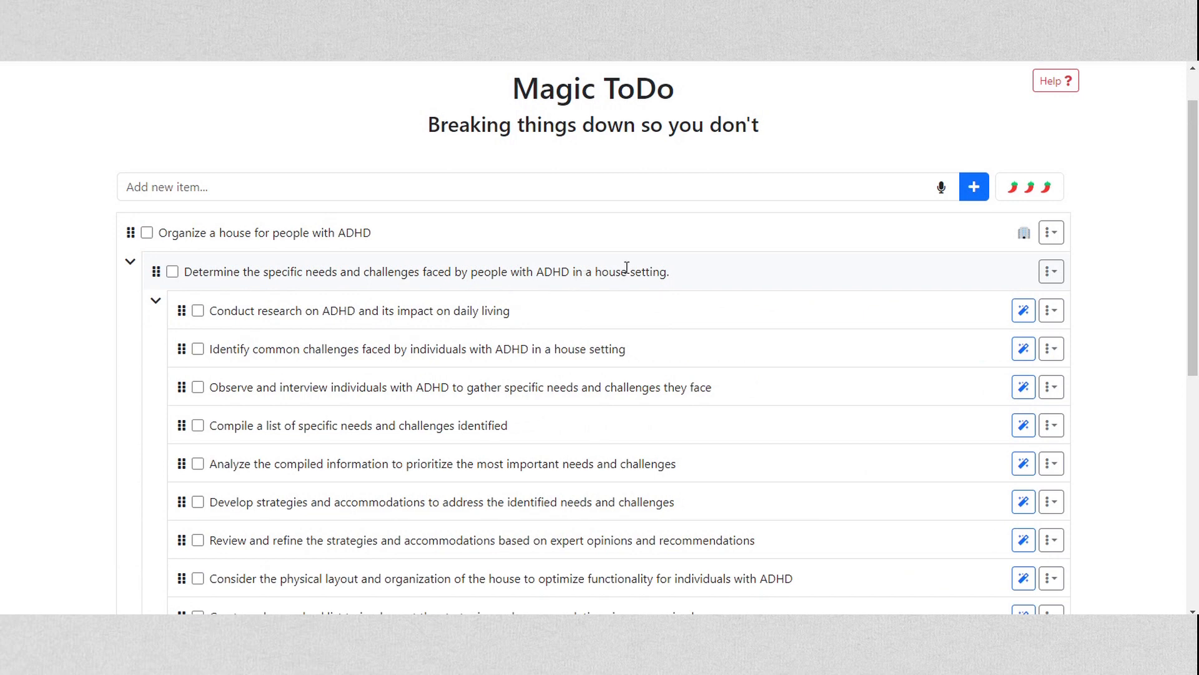
scroll(627, 268, "down", 3)
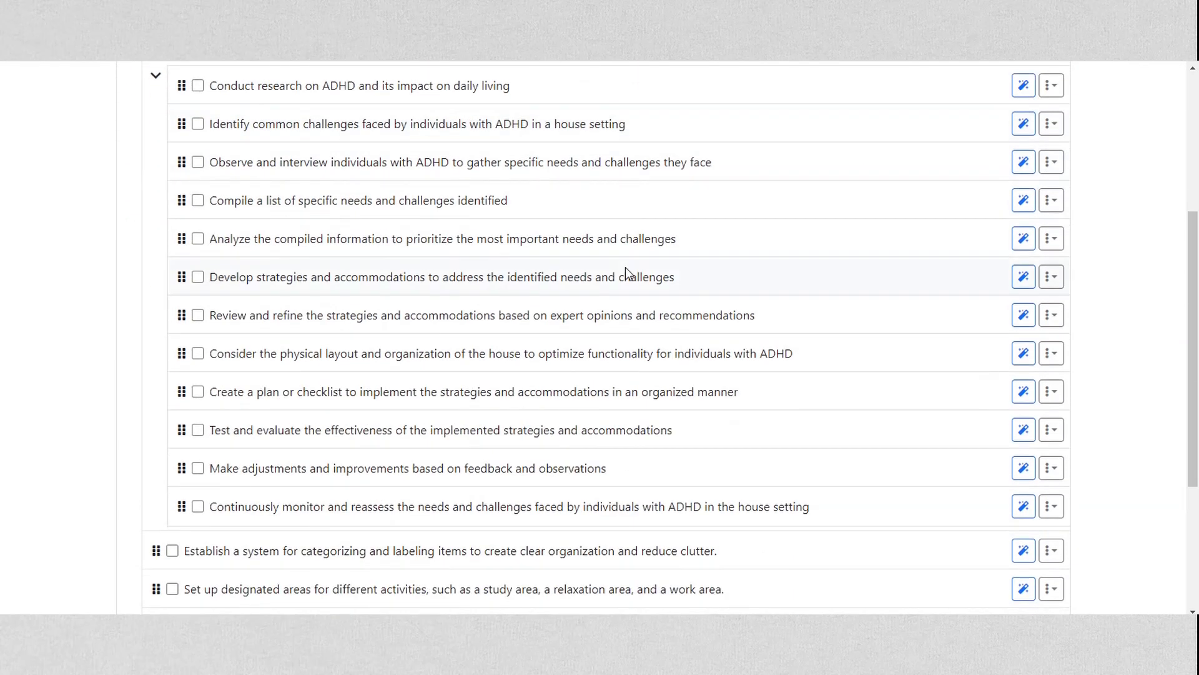
scroll(472, 188, "up", 2)
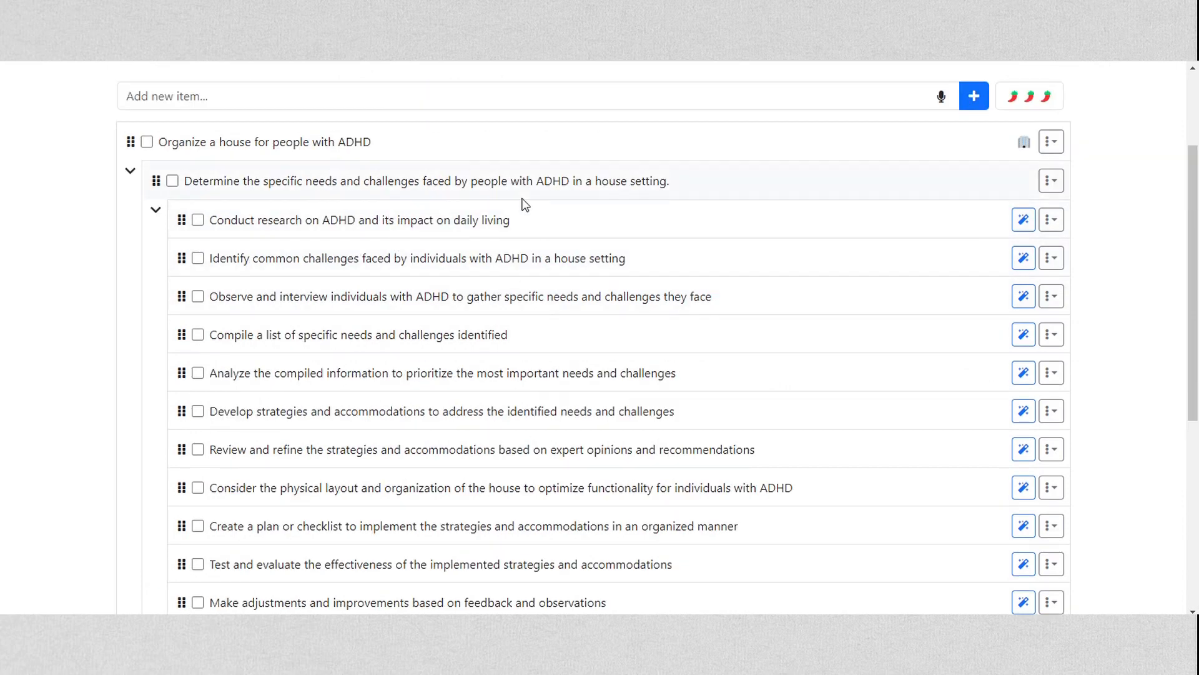
Remove the nested subtask "Conduct research on ADHD and its impact on daily living"
left_click(1049, 221)
left_click(528, 241)
left_click(1051, 219)
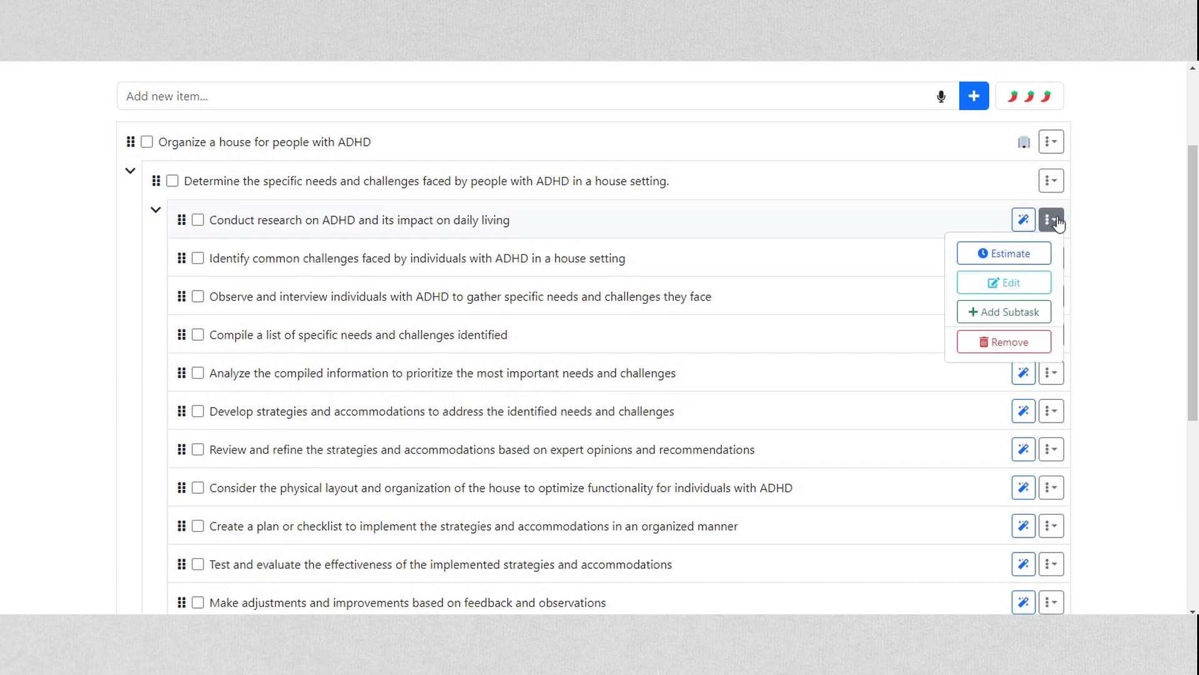
left_click(994, 347)
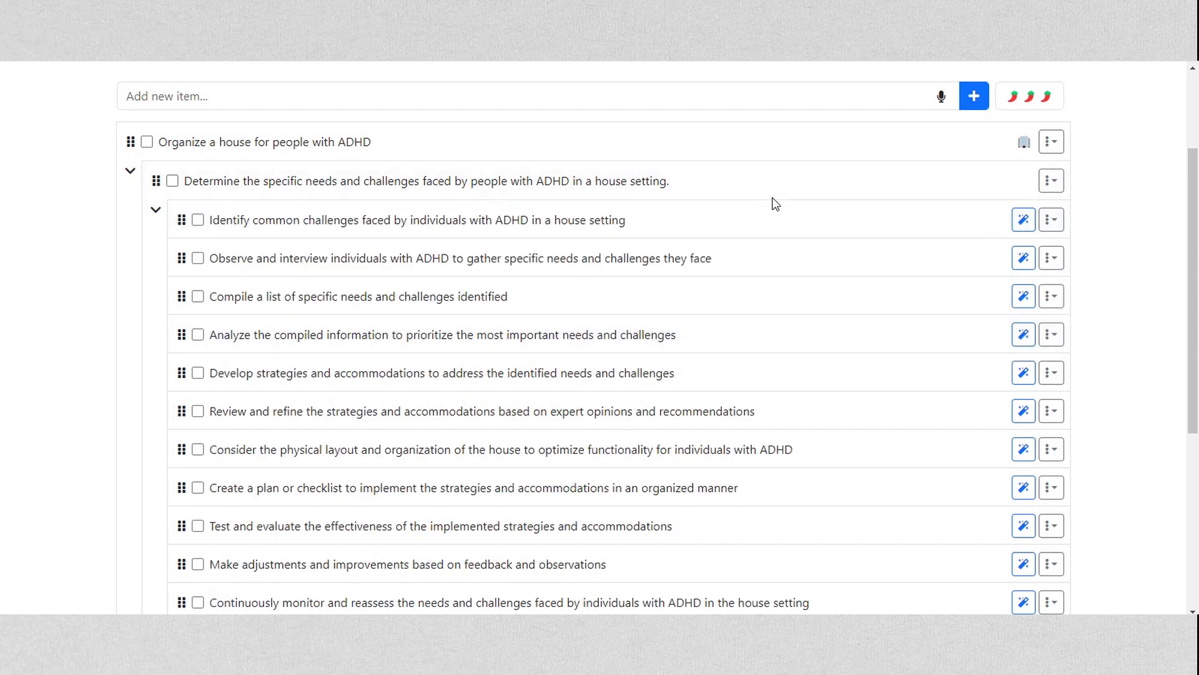
Add the subtask "Watch YouTube video on how to organize a house for people with ADHD" under the needs and challenges subtask
left_click(1052, 181)
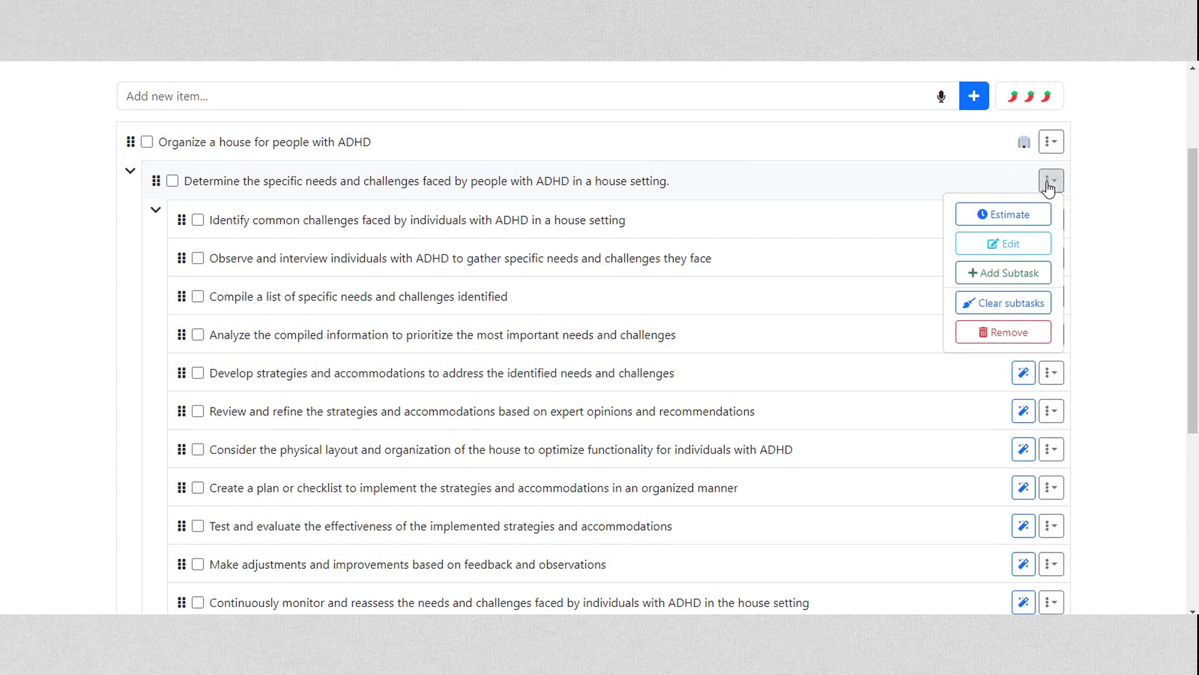
left_click(1009, 275)
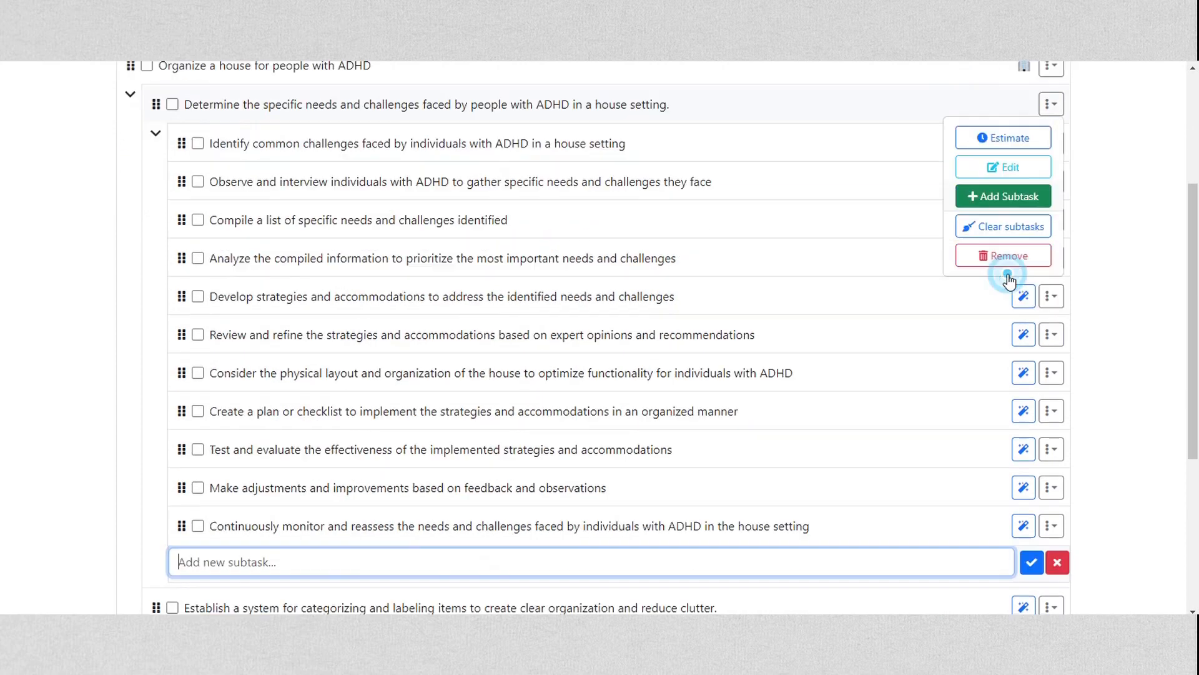
type("Wa")
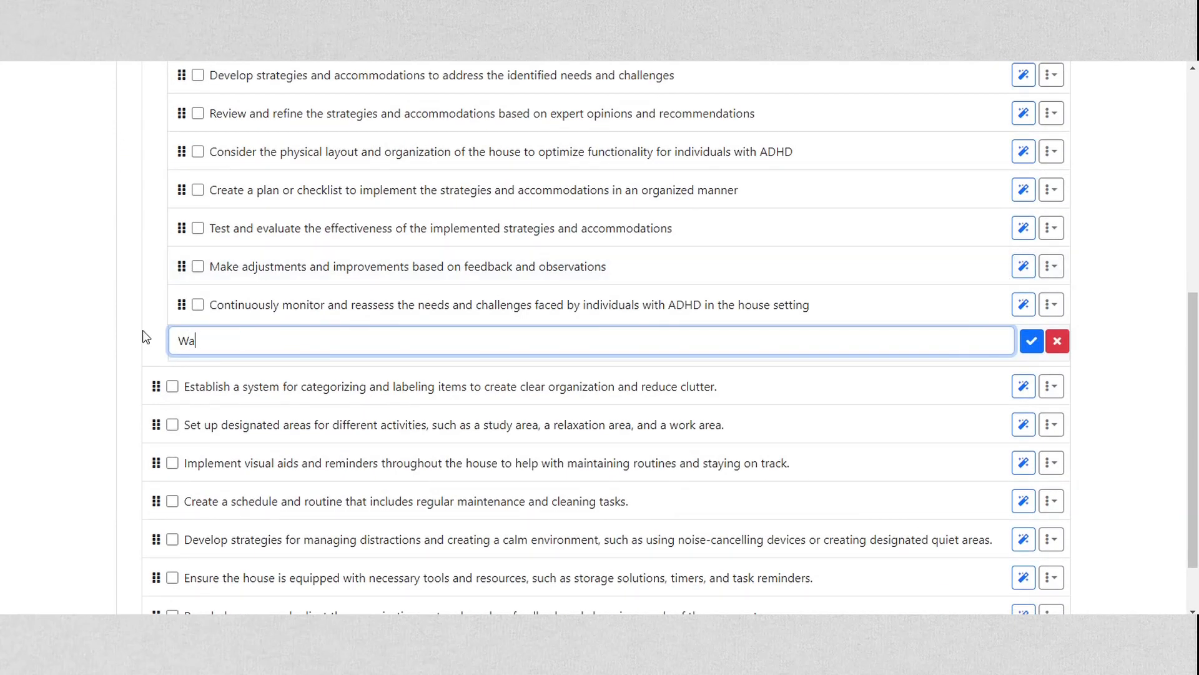
type("tch YouTube video on how to organize a house for people ")
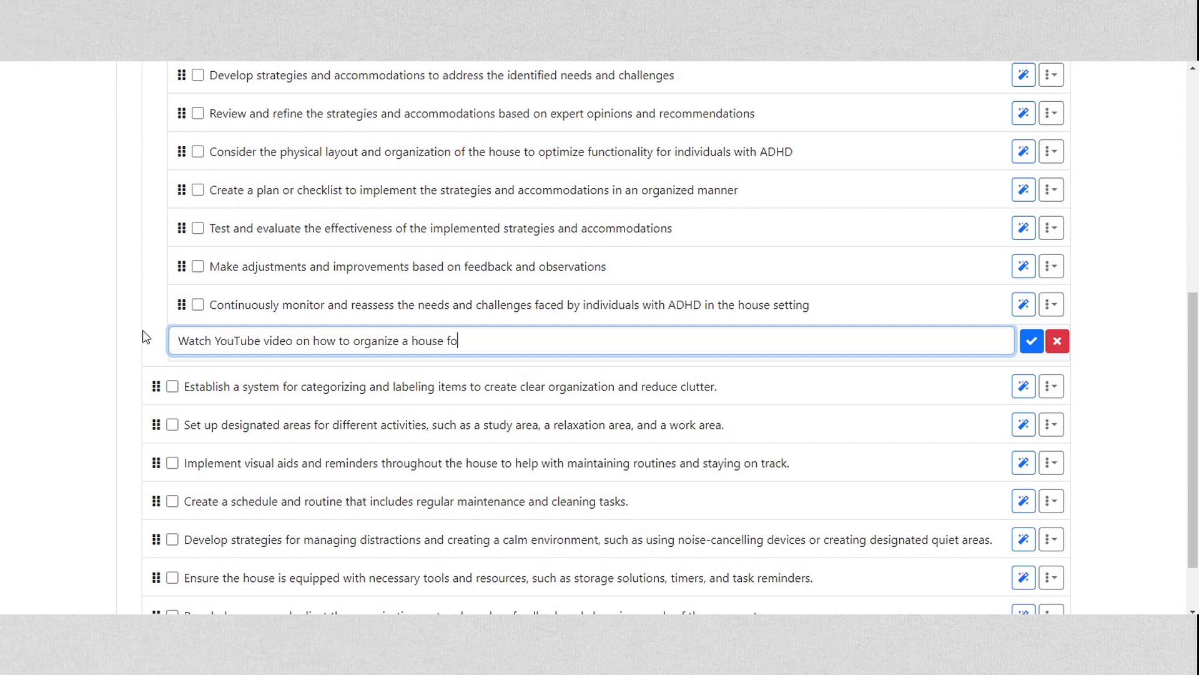
type("with ADHD")
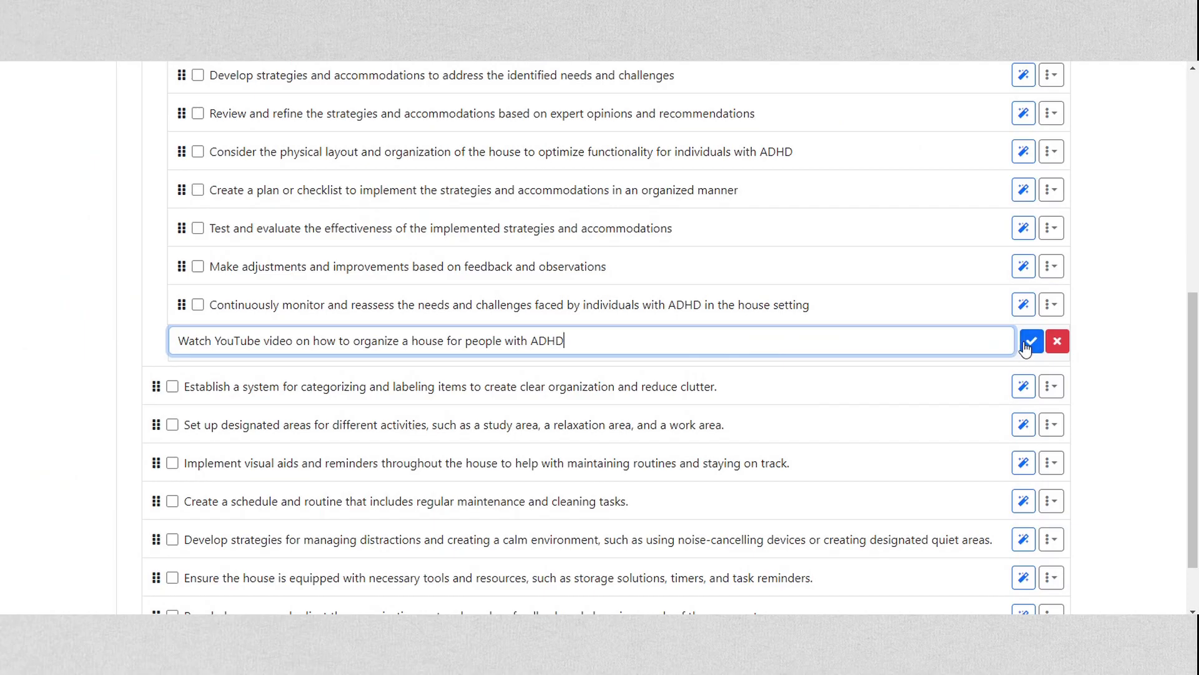
left_click(1031, 342)
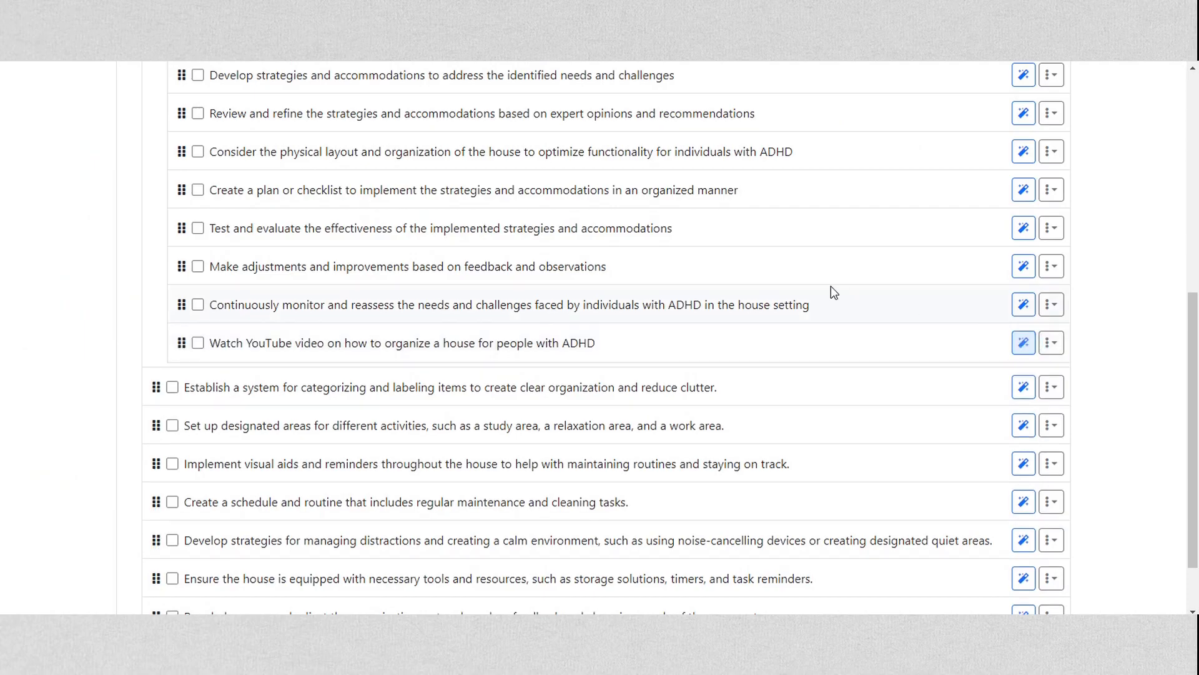
Move the "Watch YouTube video" subtask to the first position in its nested list
scroll(811, 287, "up", 1)
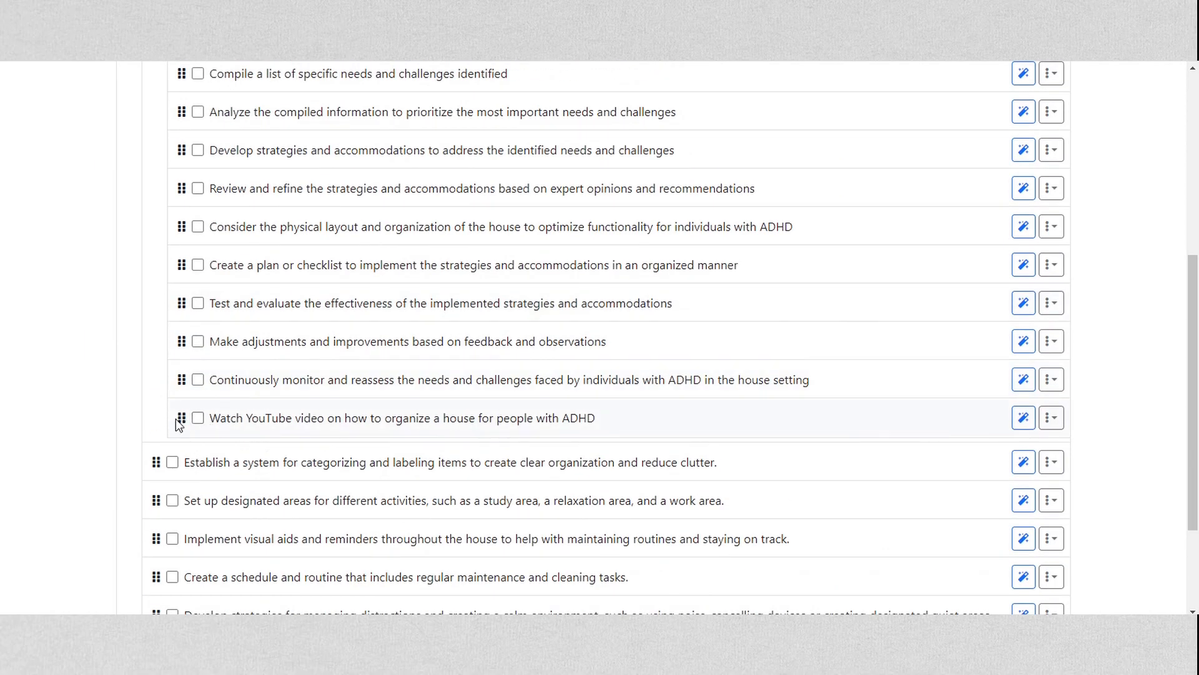
left_click_drag(183, 417, 187, 142)
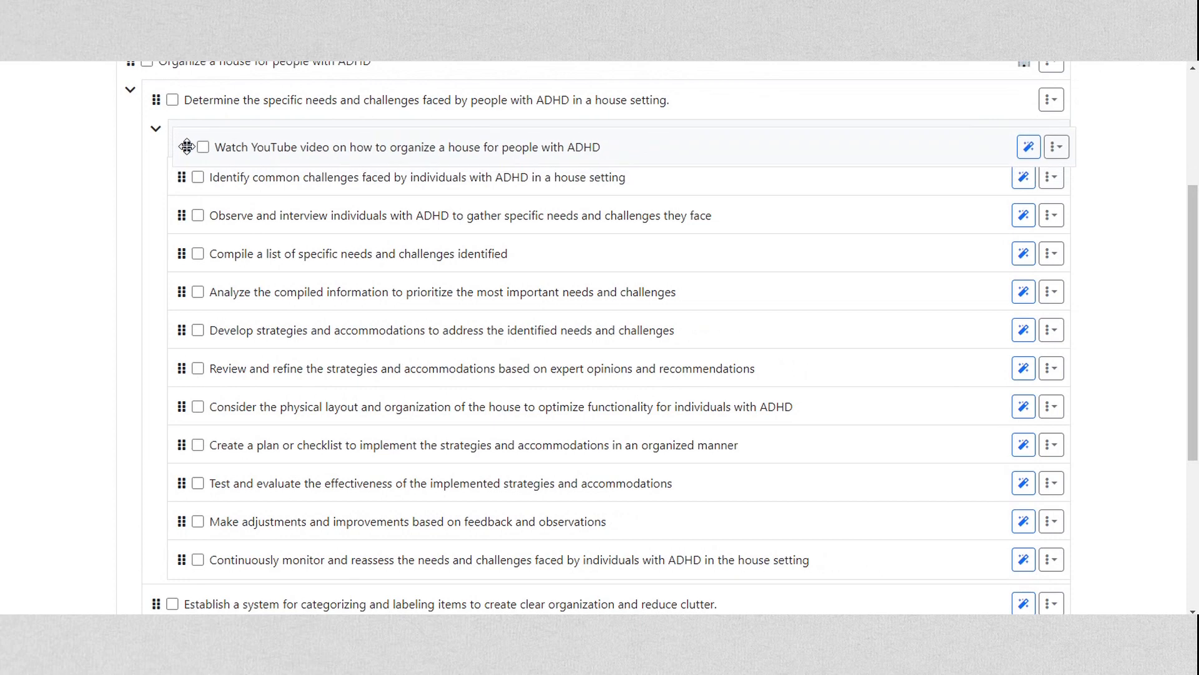
left_click_drag(1193, 284, 1198, 167)
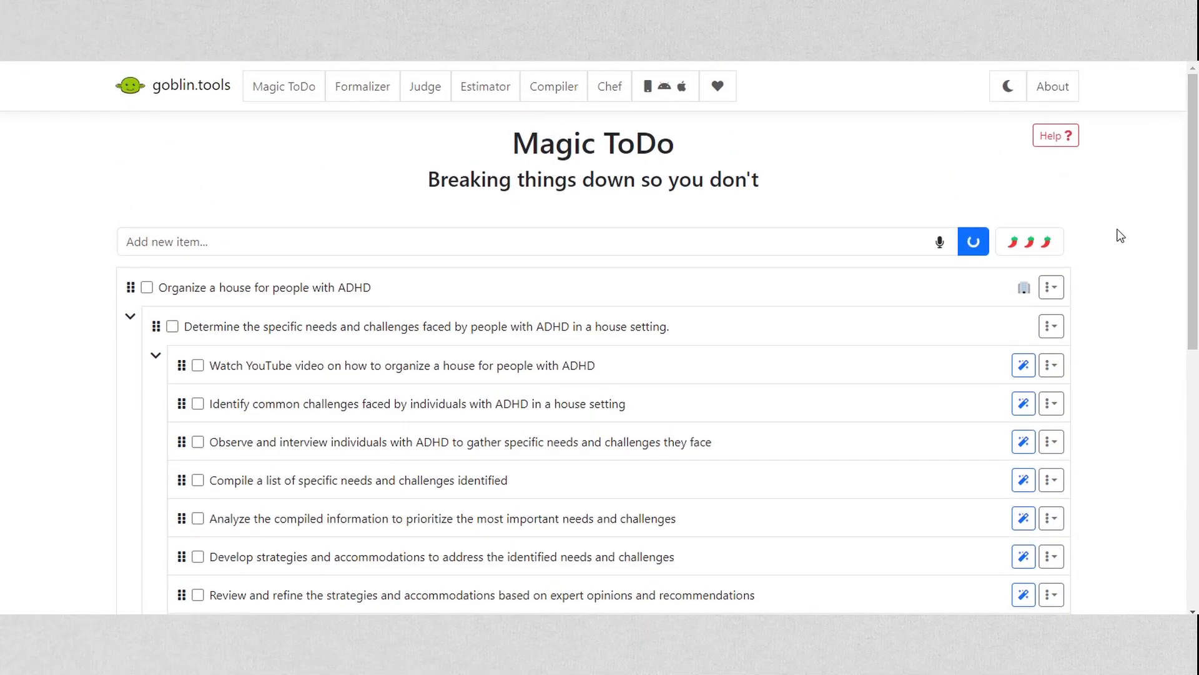
left_click(1052, 289)
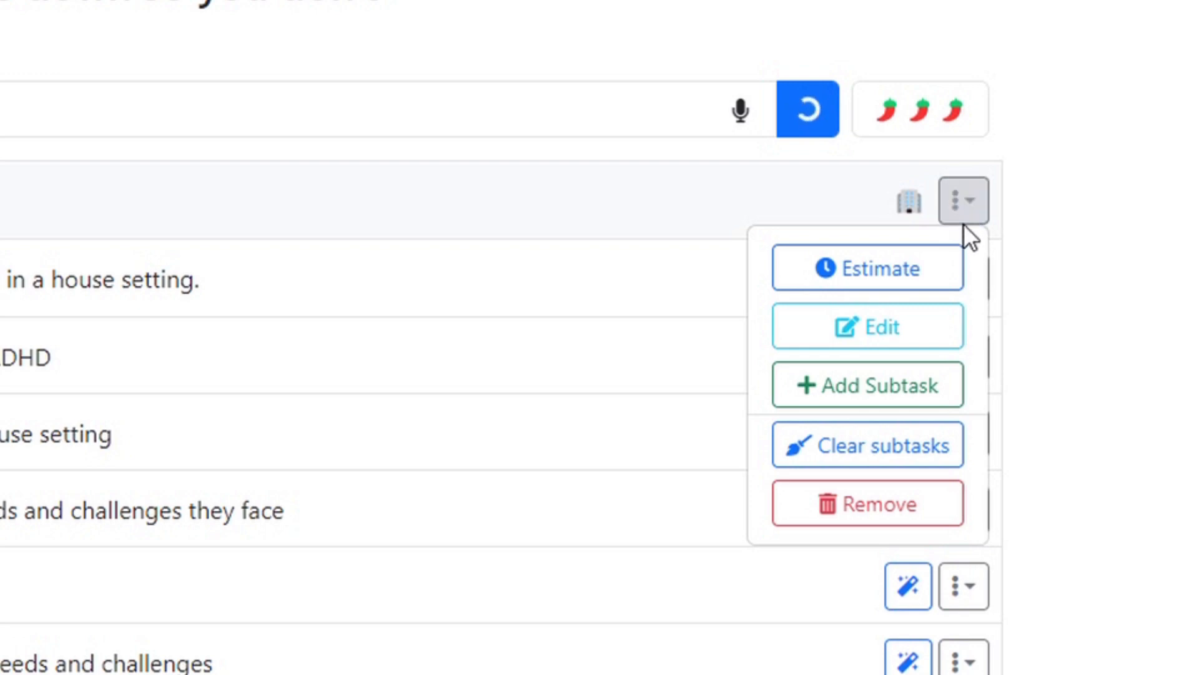
left_click(917, 459)
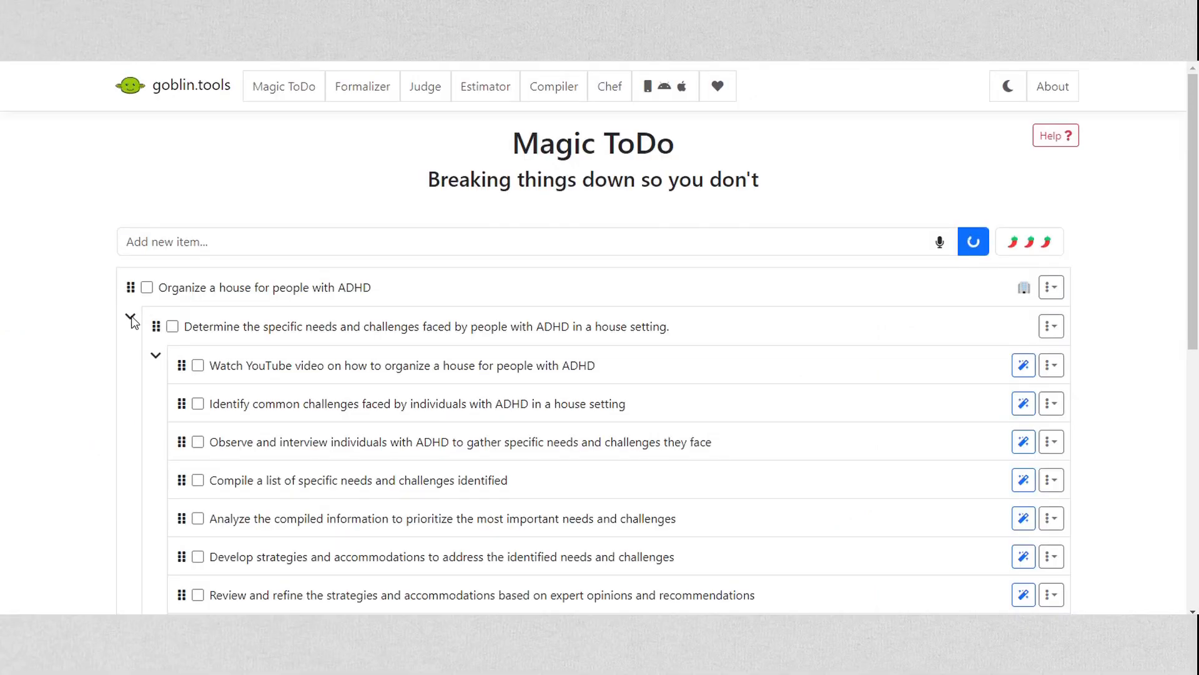
Collapse the nested list under the needs and challenges subtask, and fold and unfold the main item's whole list
left_click(130, 318)
left_click(135, 317)
left_click(155, 358)
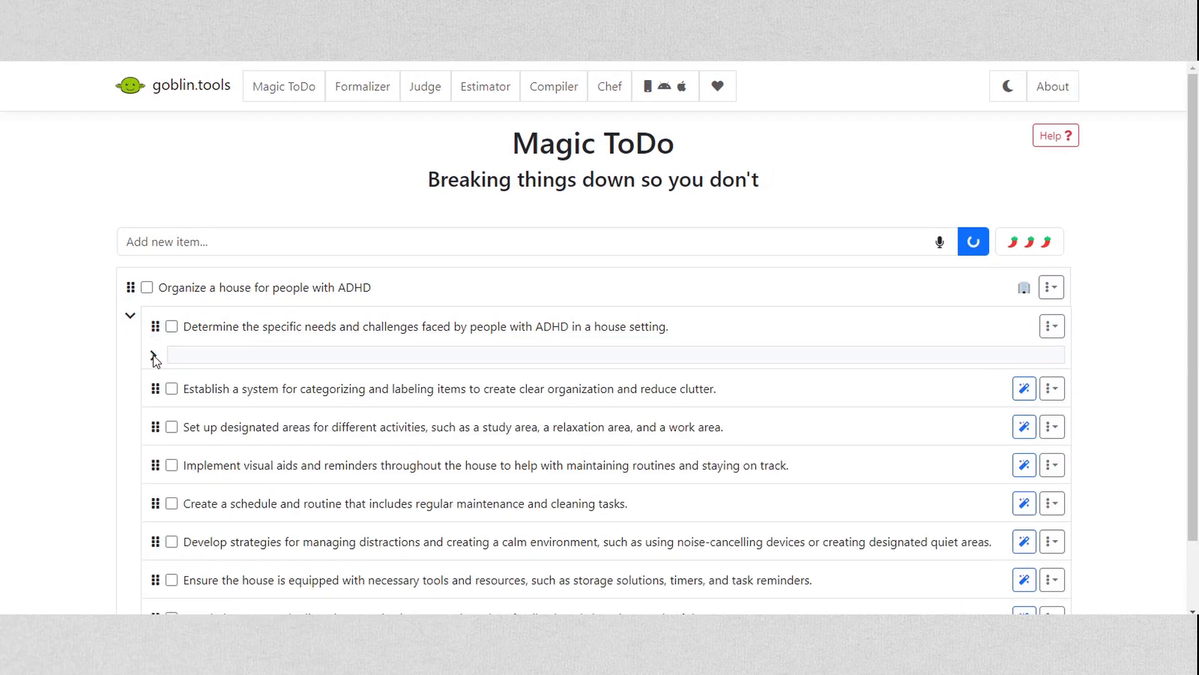
left_click(130, 315)
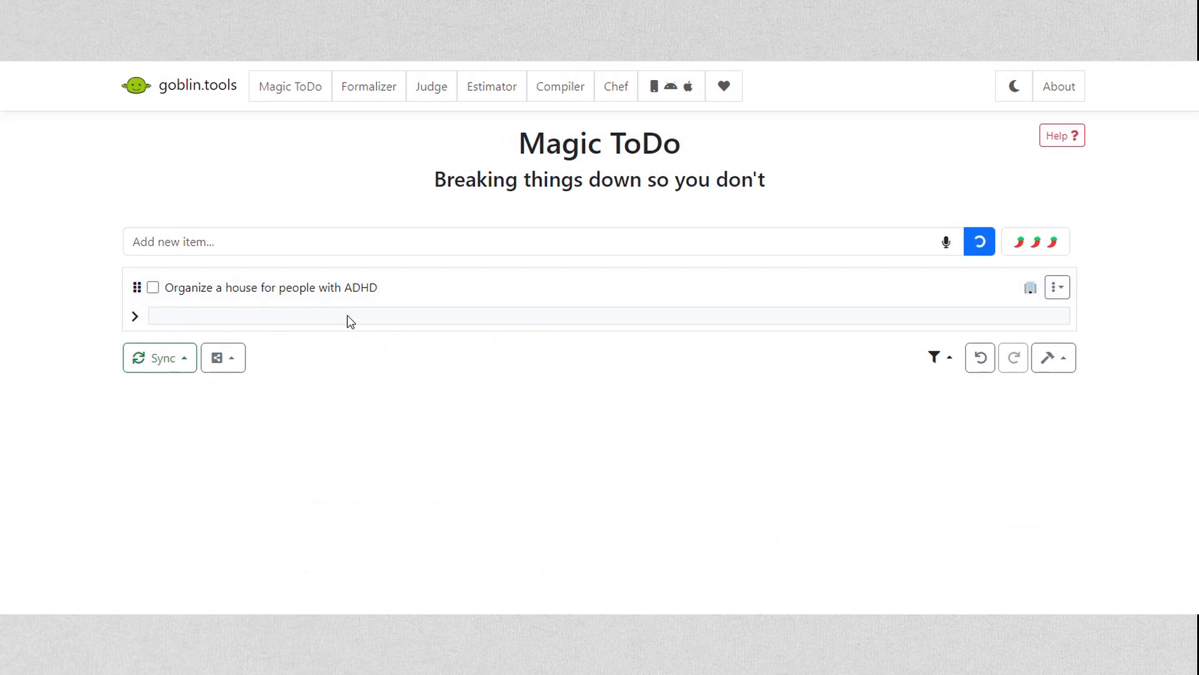
left_click(134, 316)
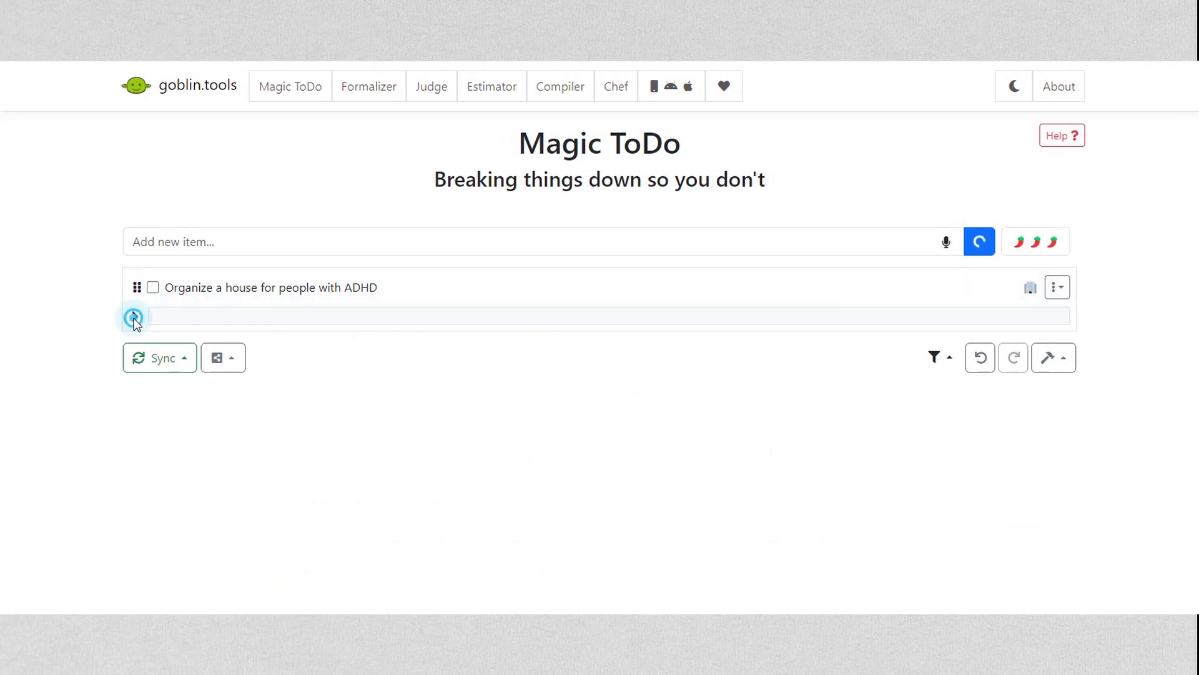
left_click(1052, 326)
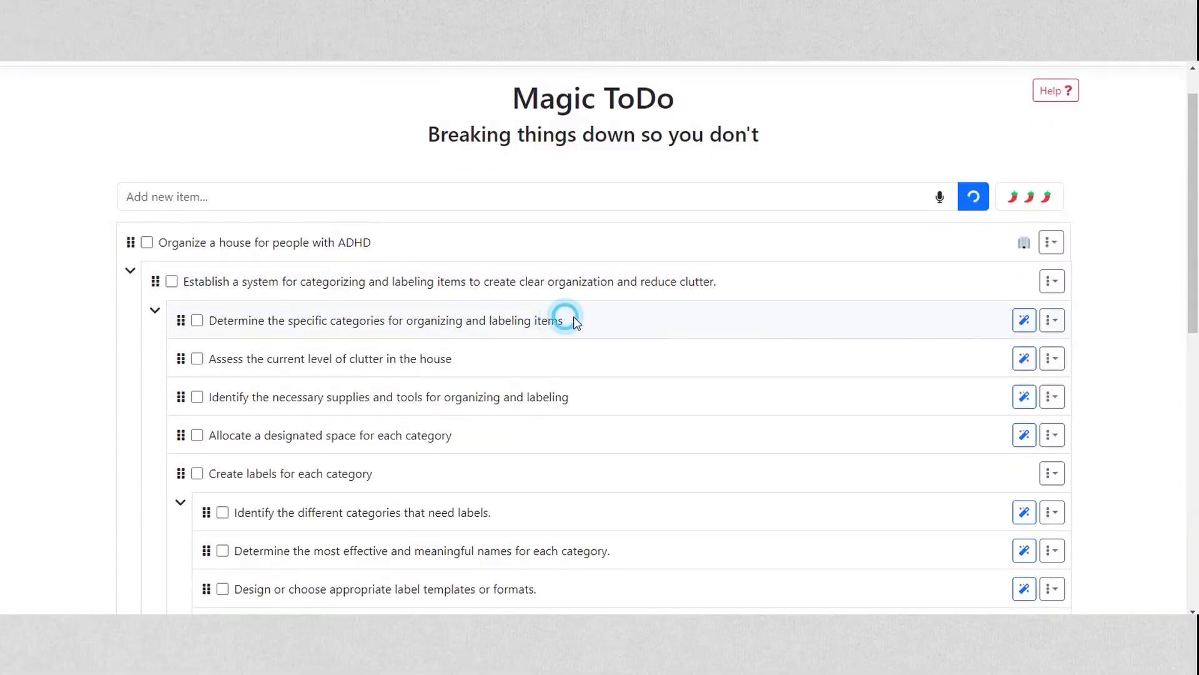
left_click(1052, 320)
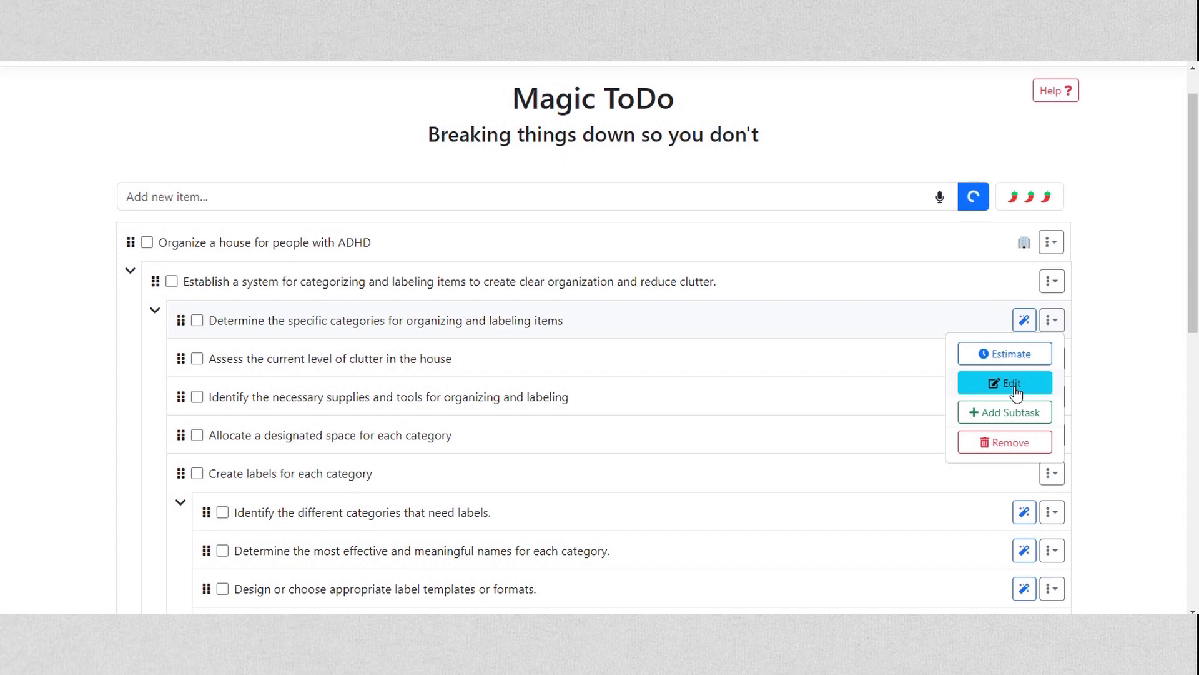
left_click(549, 331)
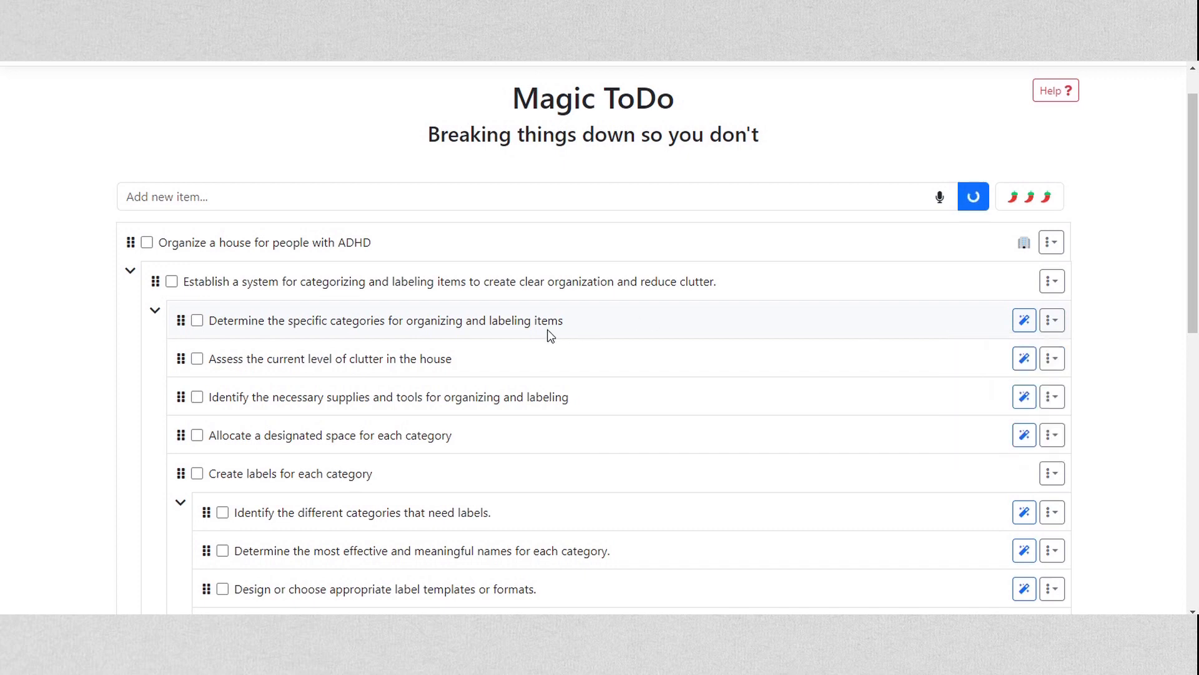
Edit the subtask about assessing clutter to read "Assess the current level of clutter in the office"
left_click(1048, 363)
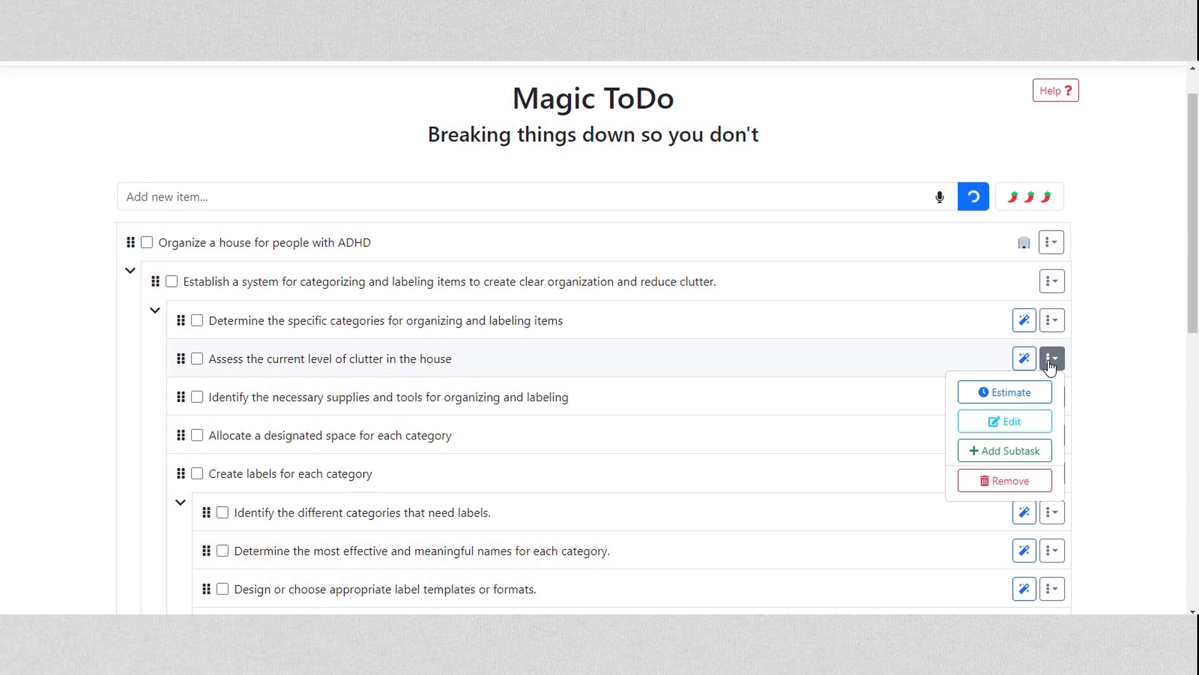
left_click(447, 356)
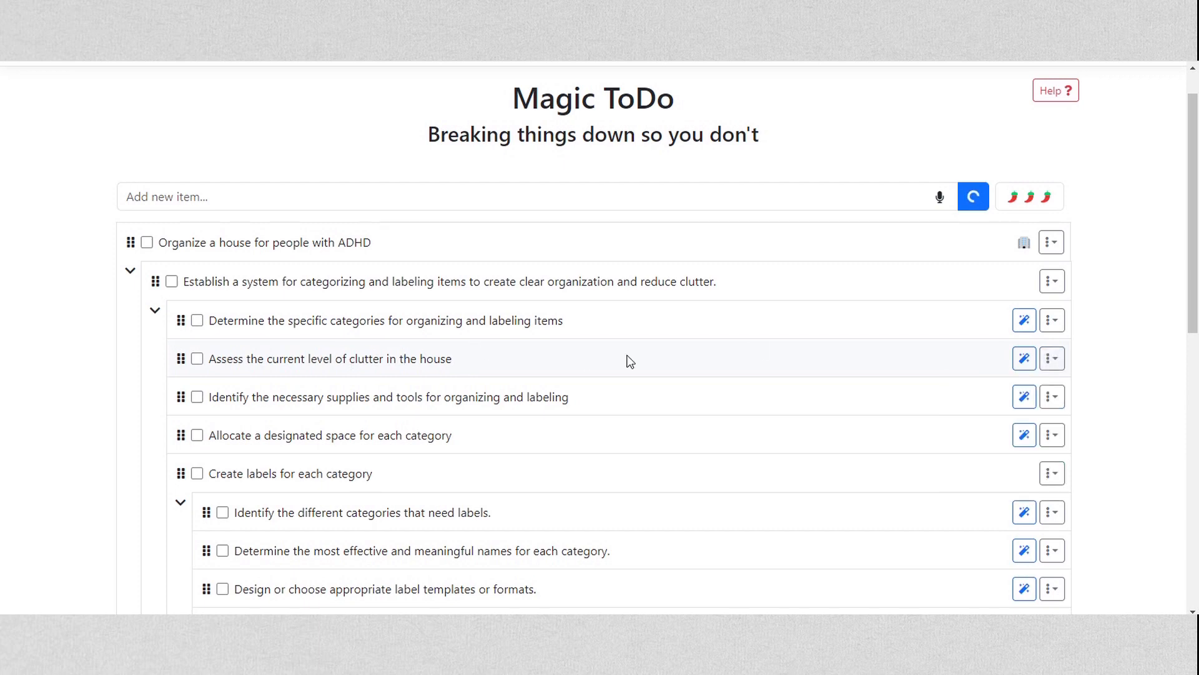
left_click(1052, 360)
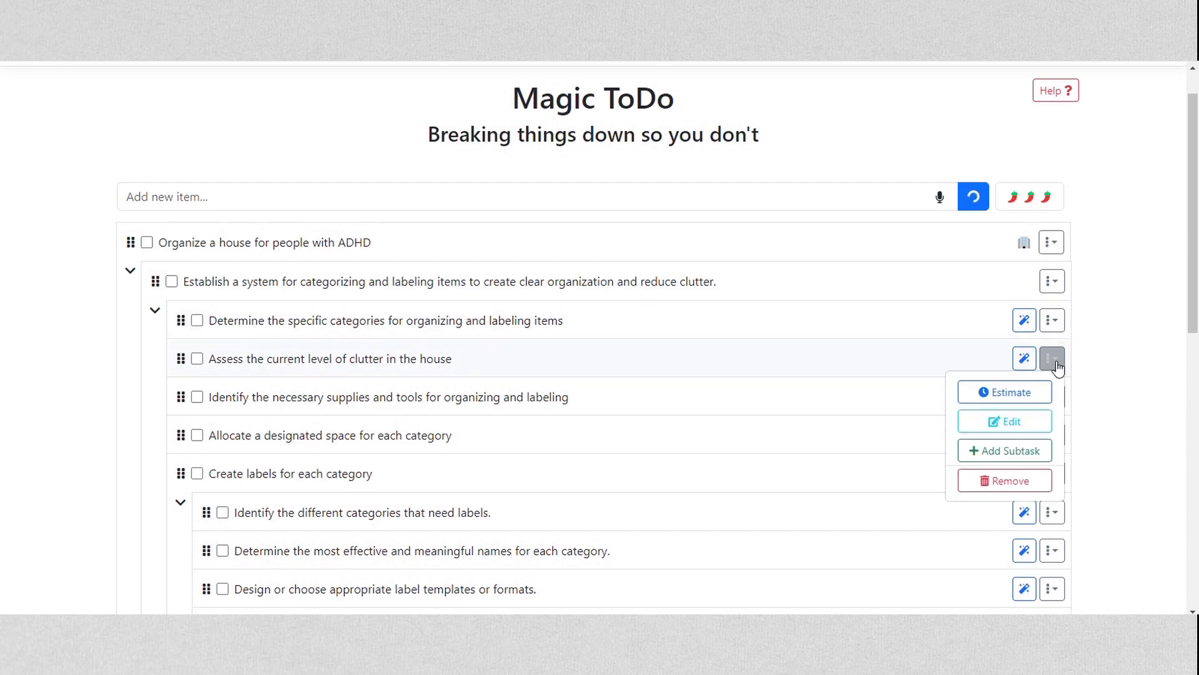
left_click(1011, 422)
left_click_drag(485, 361, 428, 366)
type("office")
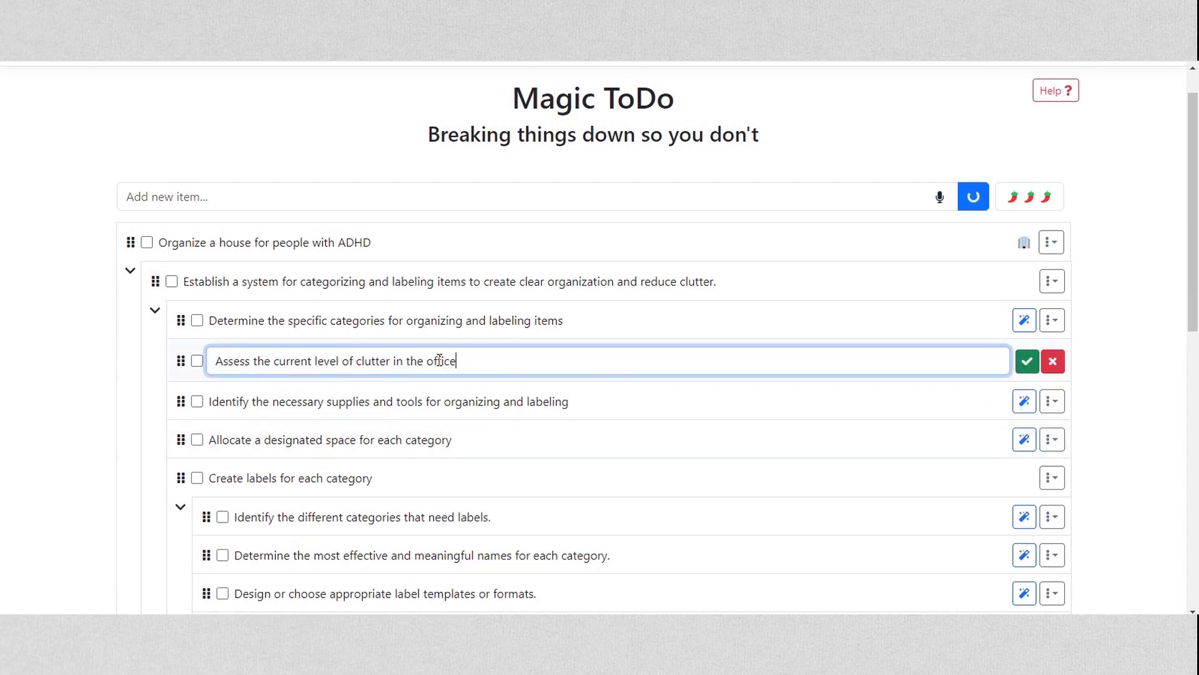
left_click(1027, 362)
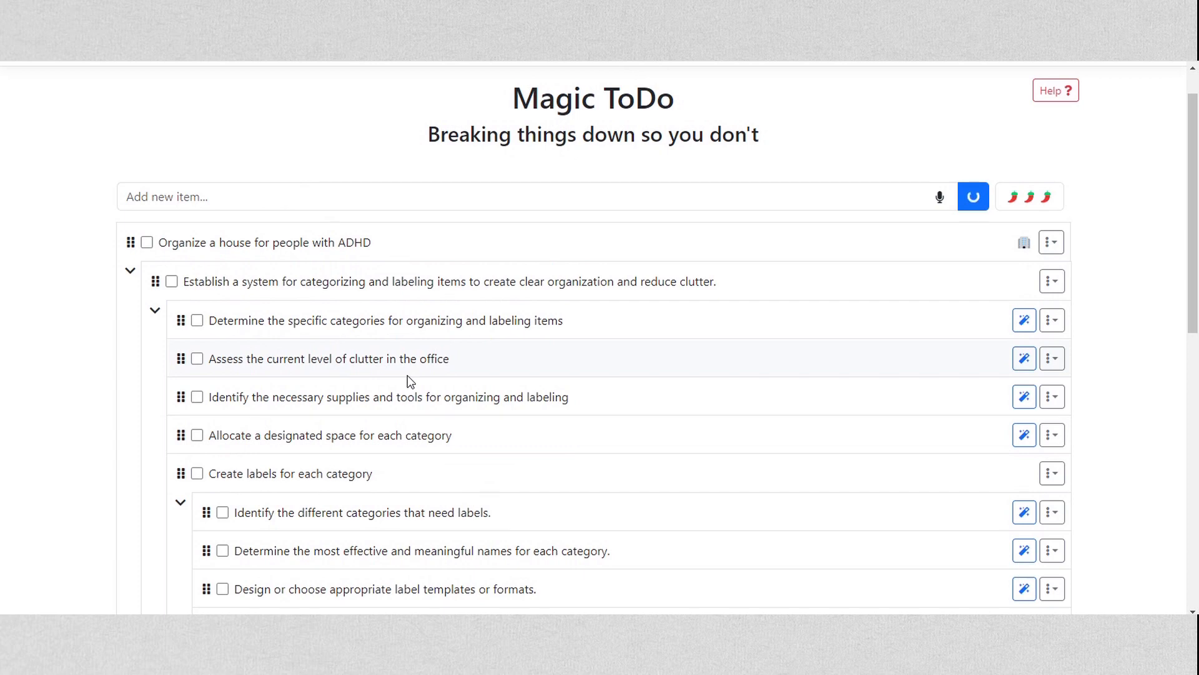
Estimate the time needed for "Organize a house for people with ADHD" and its subtasks
left_click(1047, 275)
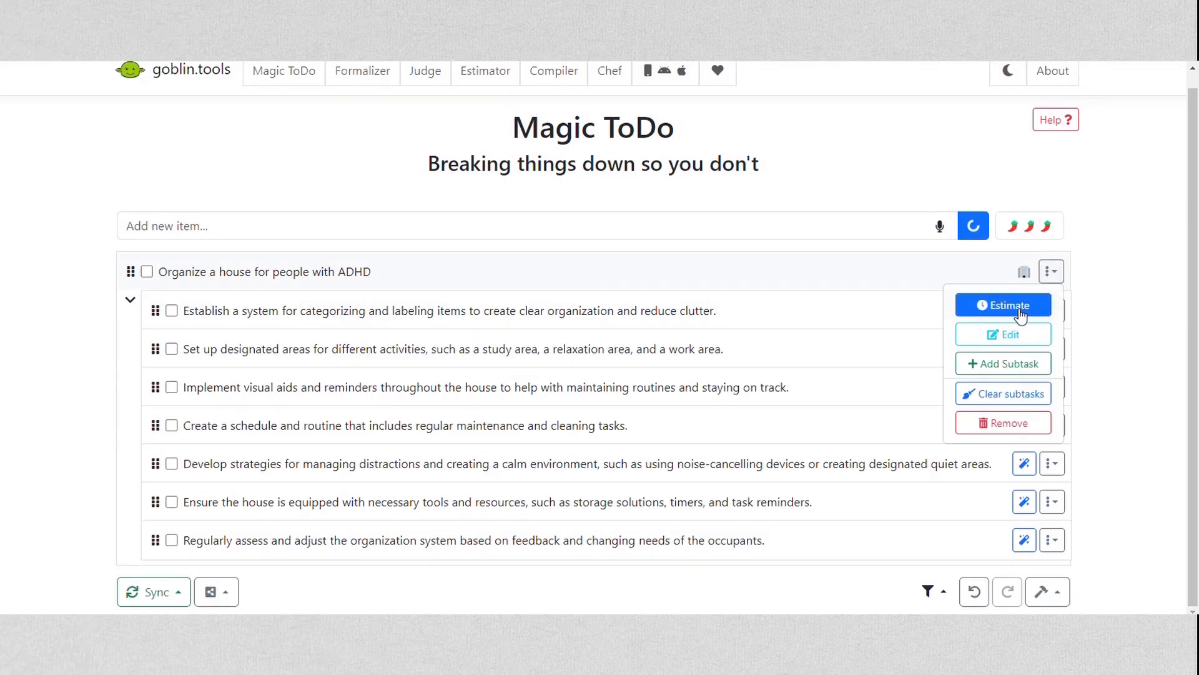
left_click(1021, 316)
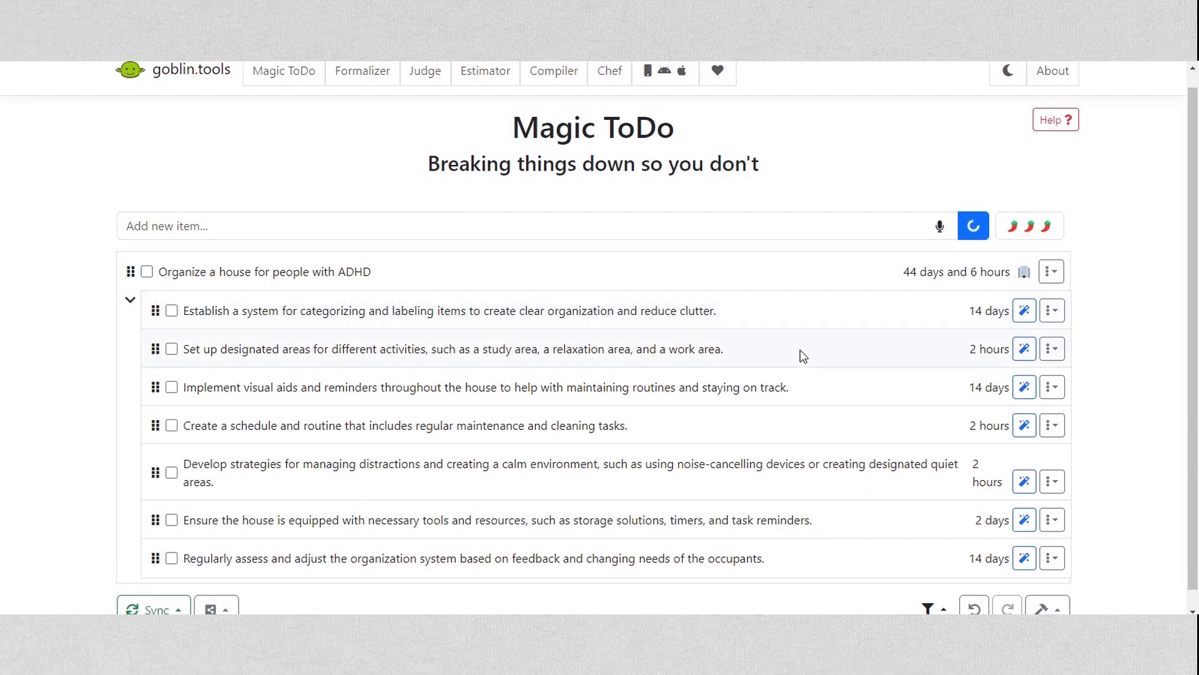
scroll(803, 356, "down", 1)
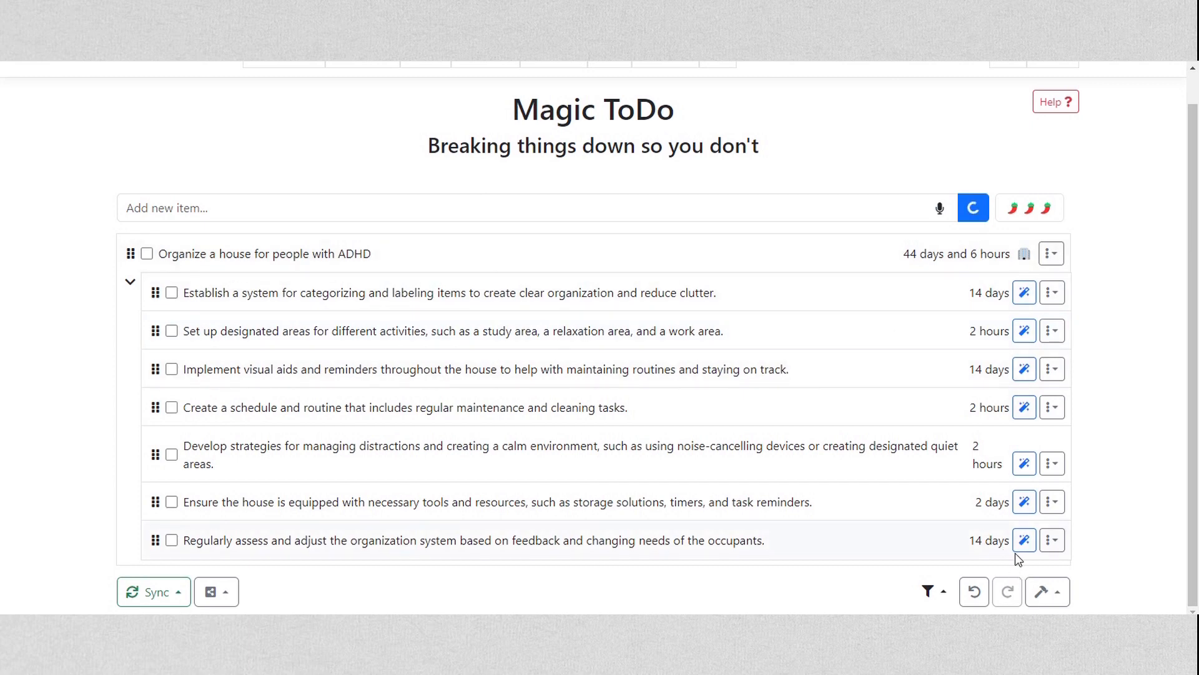
Clear the estimate of the categorizing and labeling system subtask, and clear all remaining estimates
left_click(1052, 293)
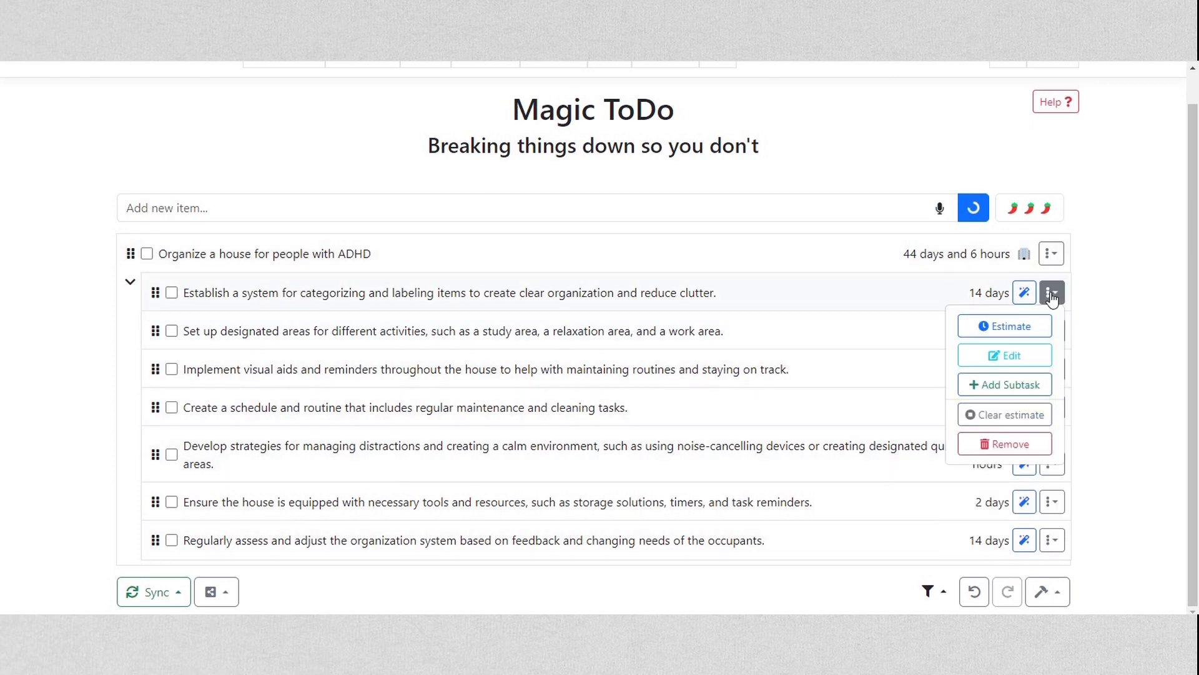
left_click(989, 417)
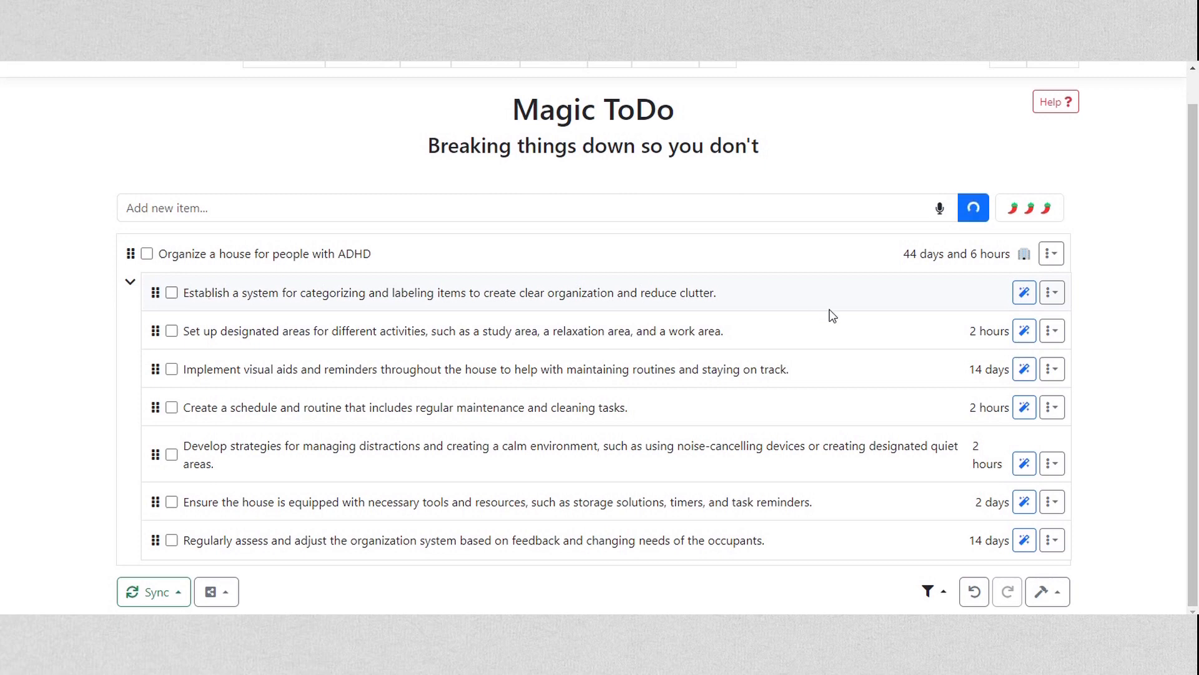
left_click(1042, 592)
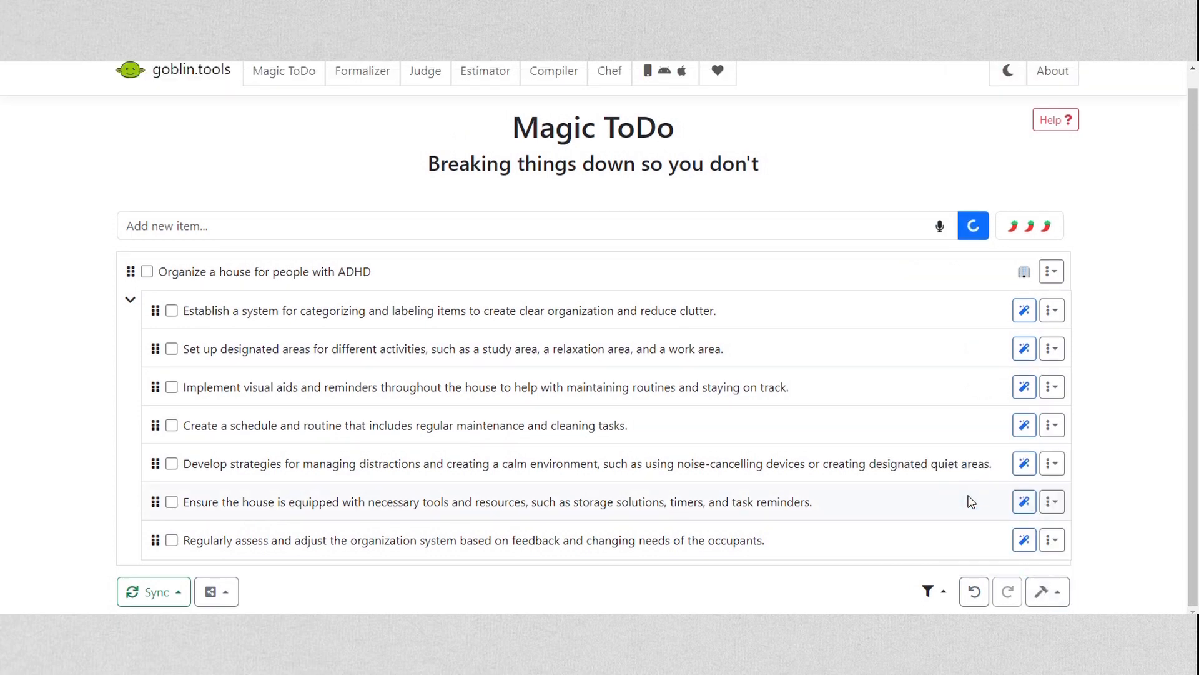
Mark the categorizing and labeling system subtask, its first three nested items and "Set up designated areas" as completed
left_click(172, 281)
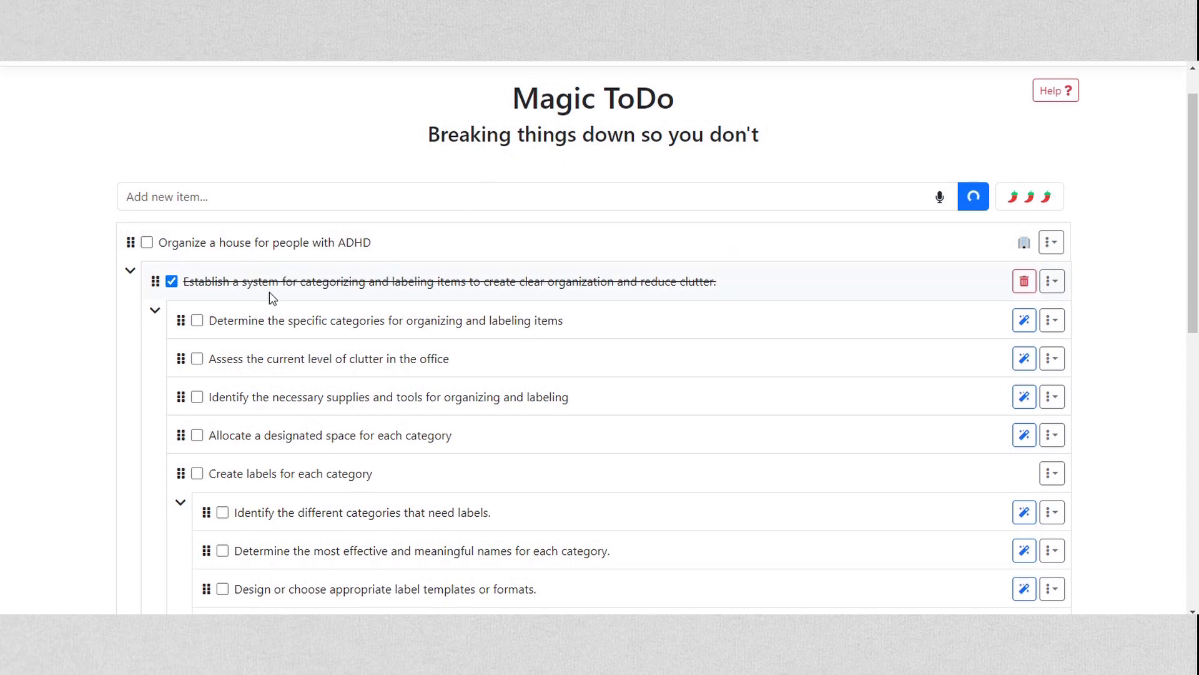
left_click(197, 320)
left_click(197, 359)
left_click(196, 398)
scroll(625, 406, "down", 10)
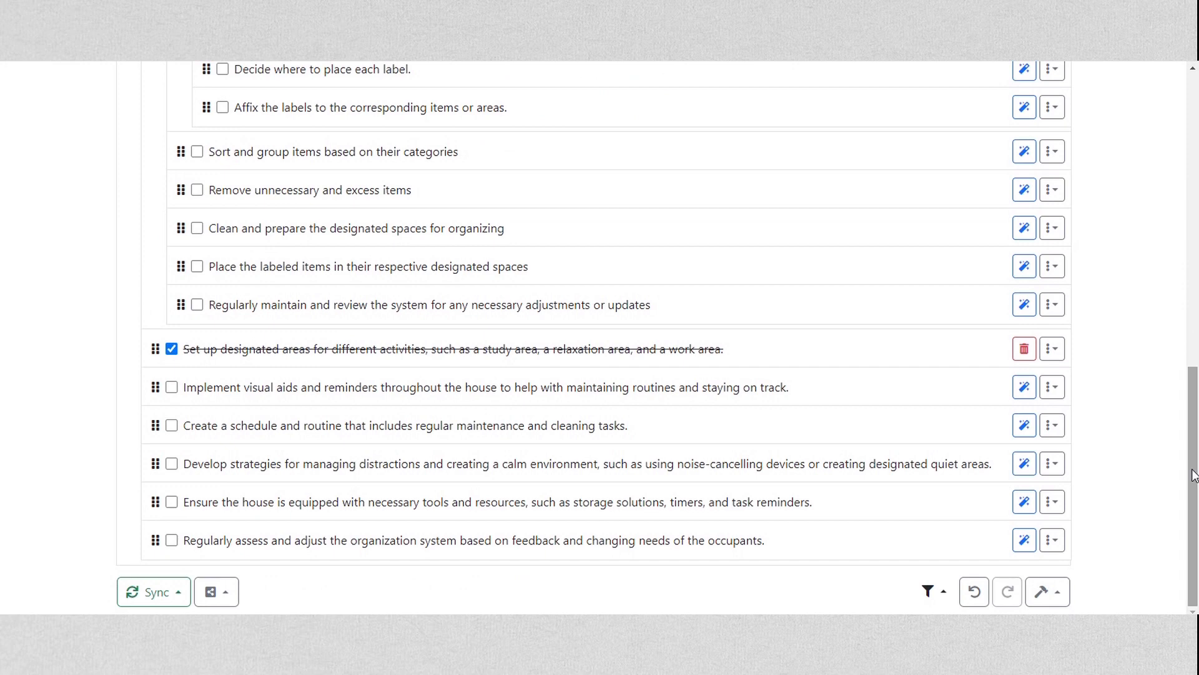
Filter the list to hide completed tasks, and show them again
left_click(935, 594)
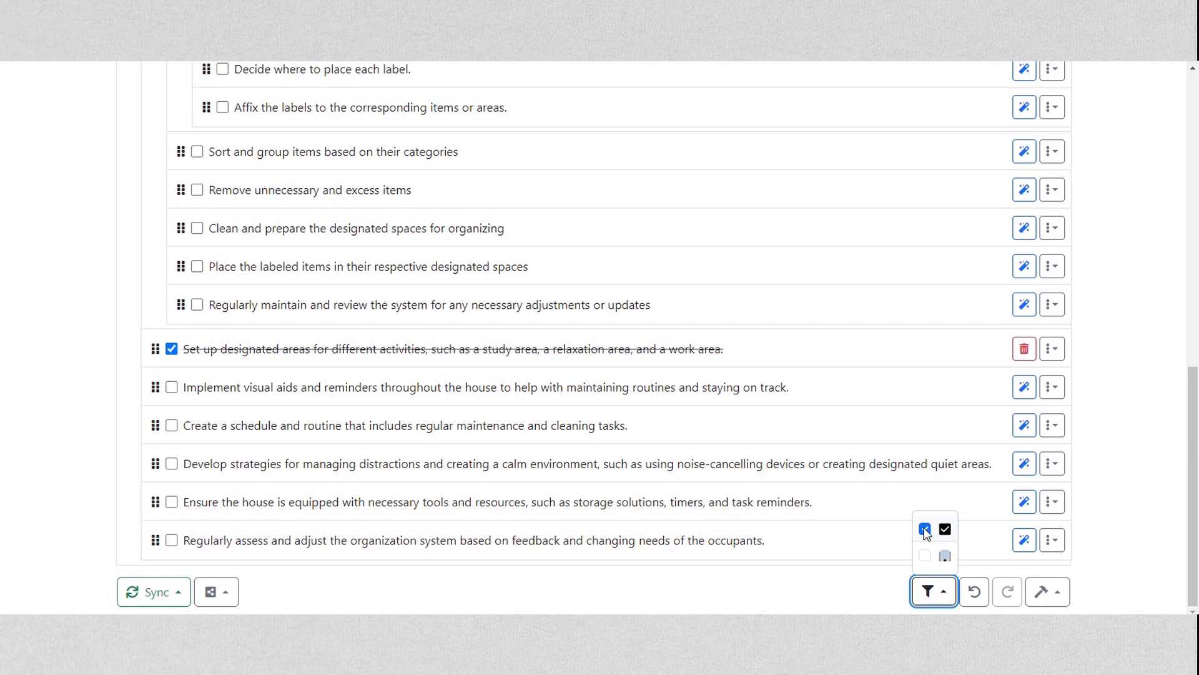
left_click(926, 529)
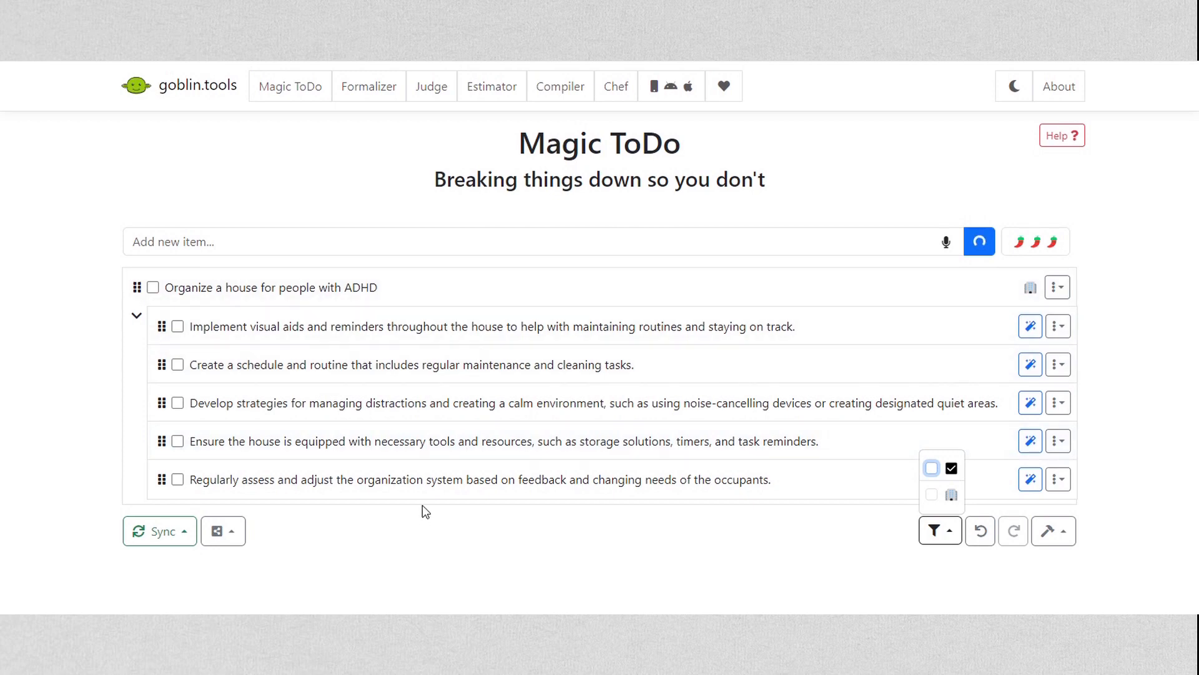
left_click(932, 469)
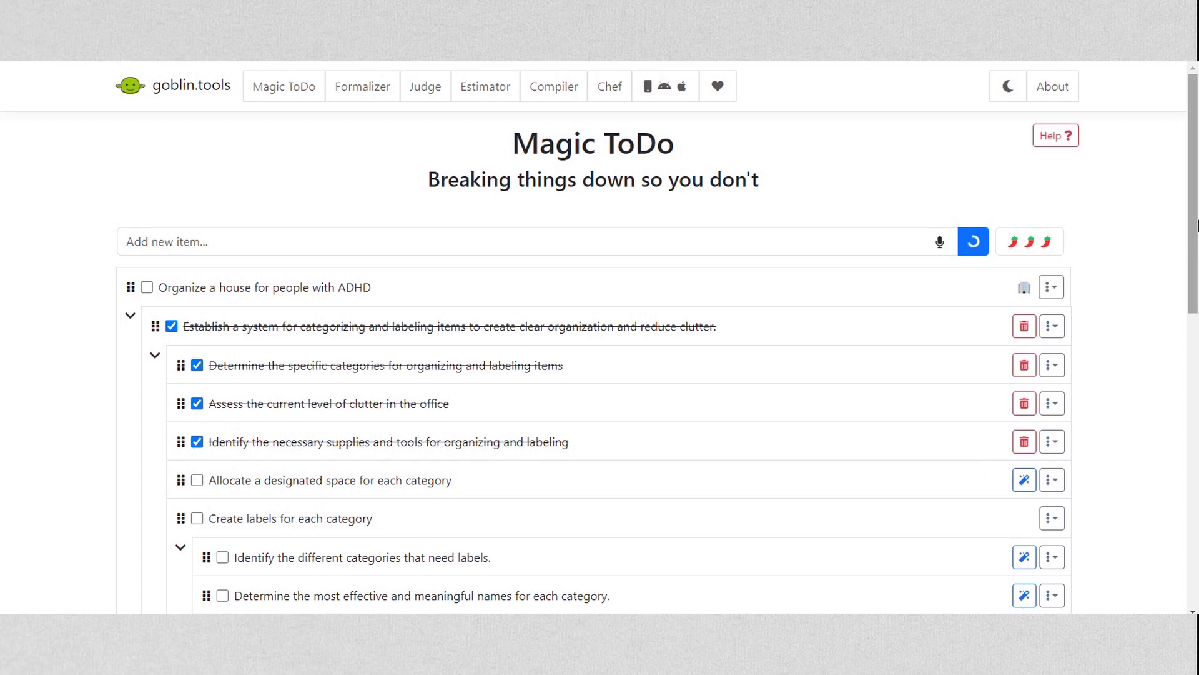
left_click(929, 592)
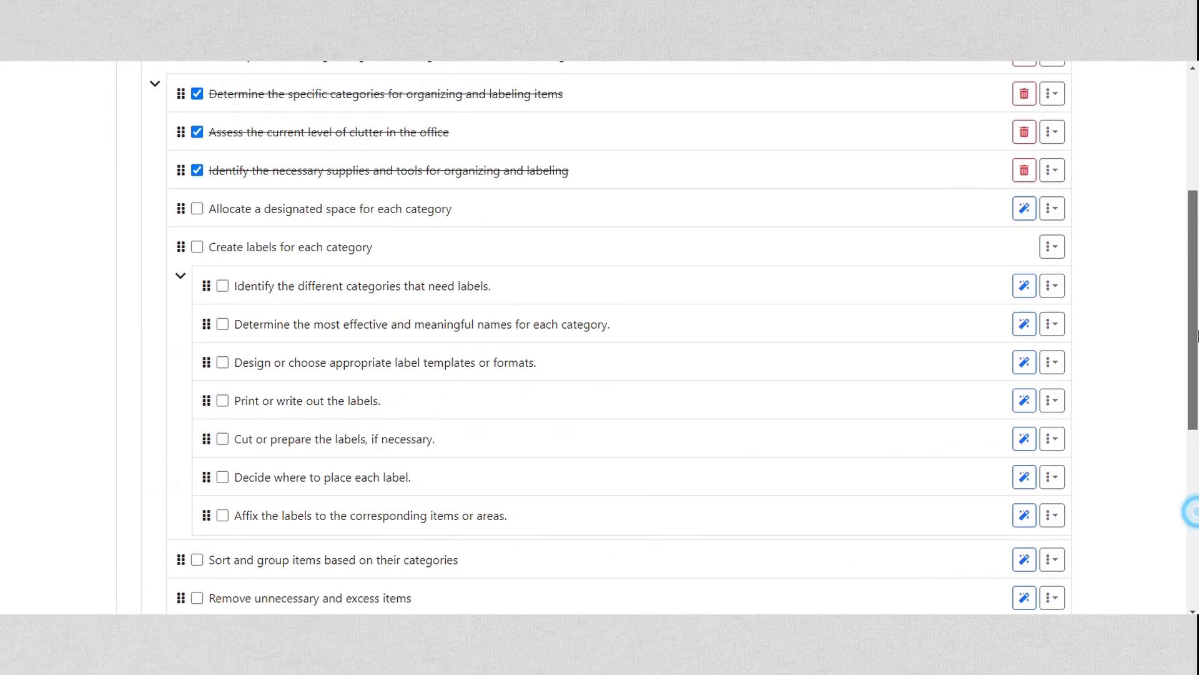
Mark all tasks in the list as not completed
left_click(1047, 592)
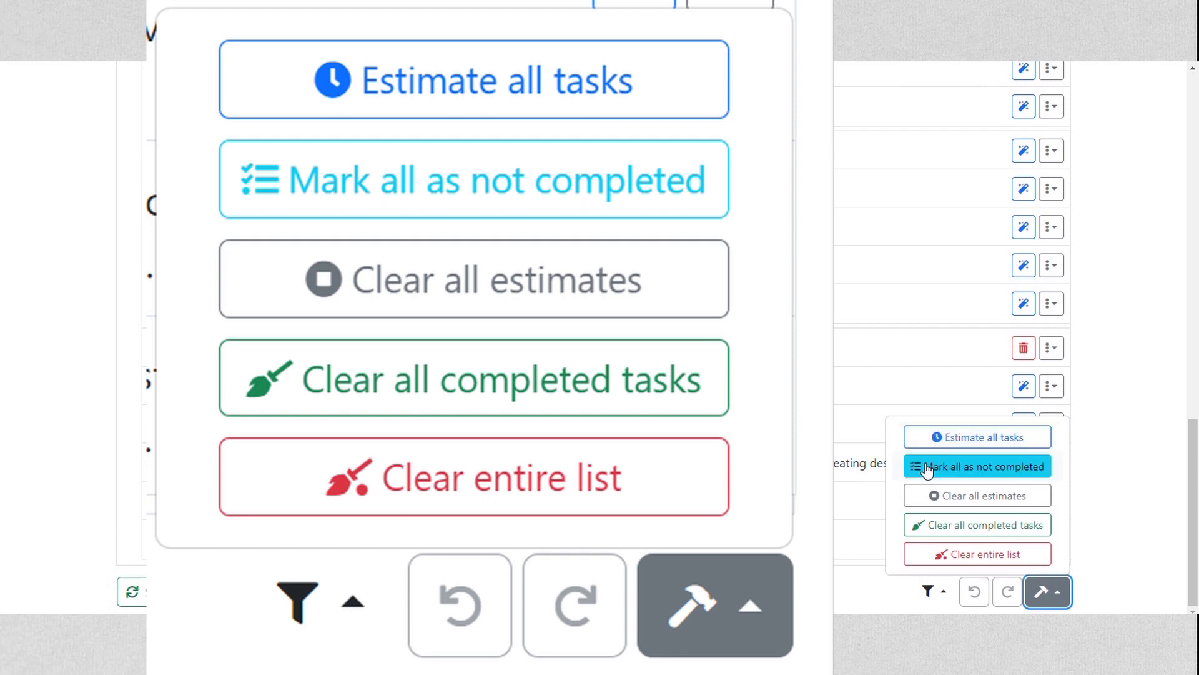
left_click(927, 472)
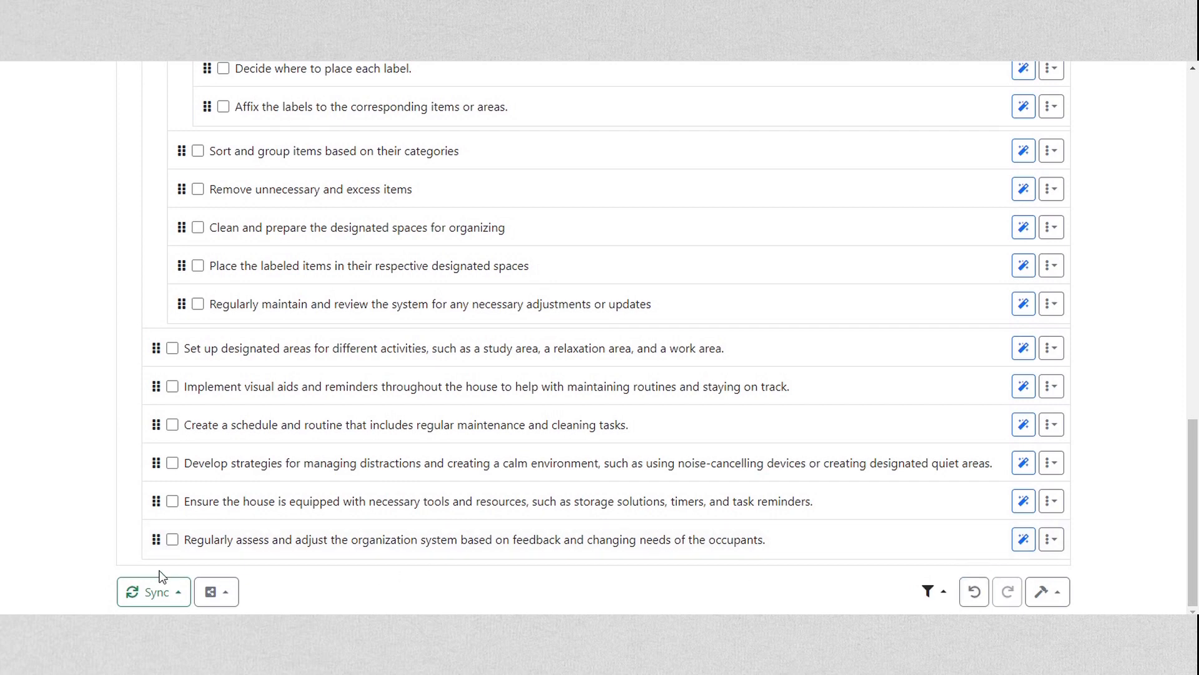
Check the cloud synchronization settings for the to-do list and close them without enabling anything
left_click(162, 596)
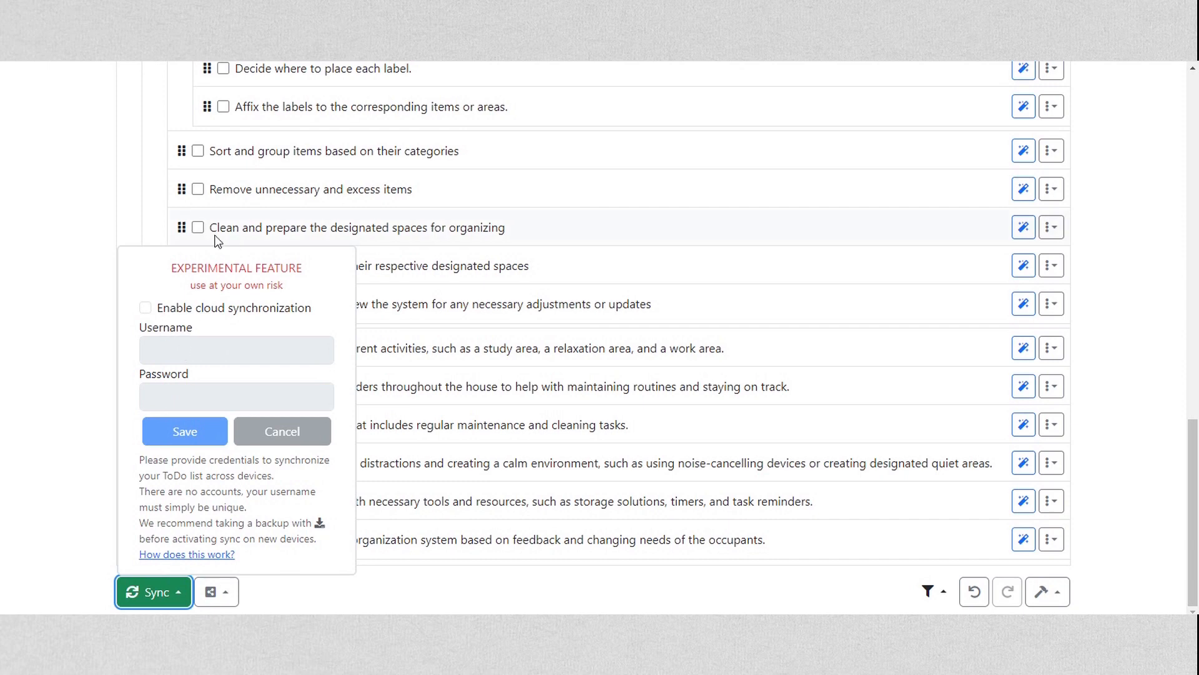
left_click(128, 540)
left_click(102, 529)
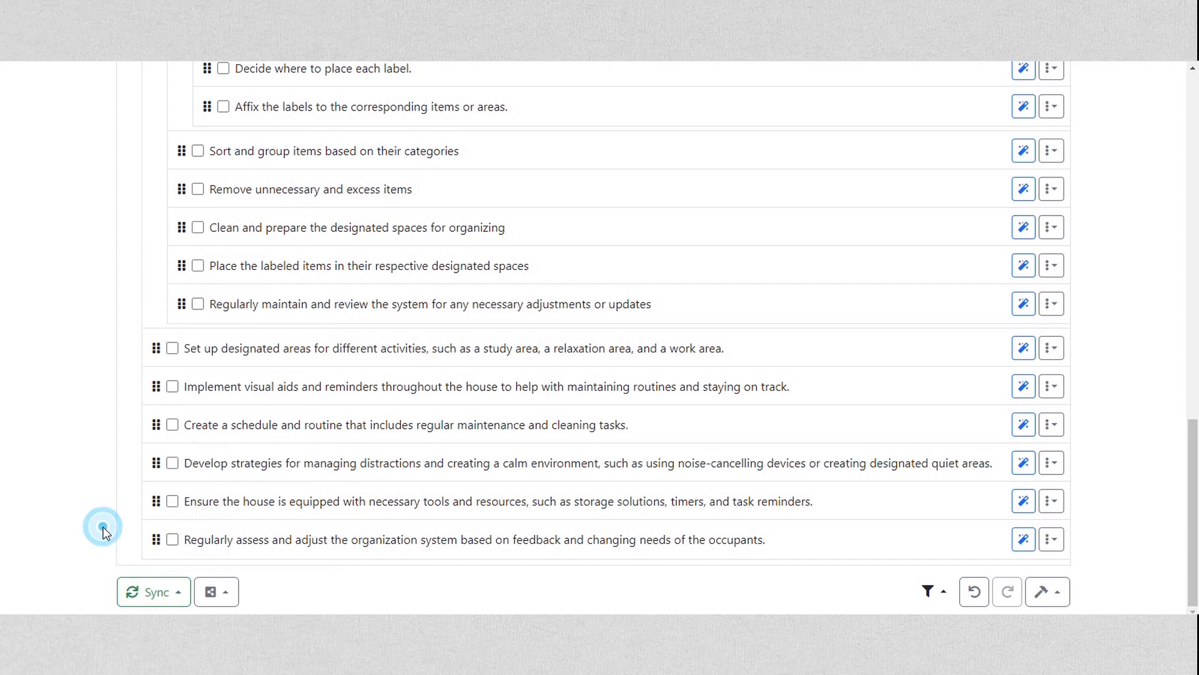
Load the to-do list from a saved file
left_click(210, 588)
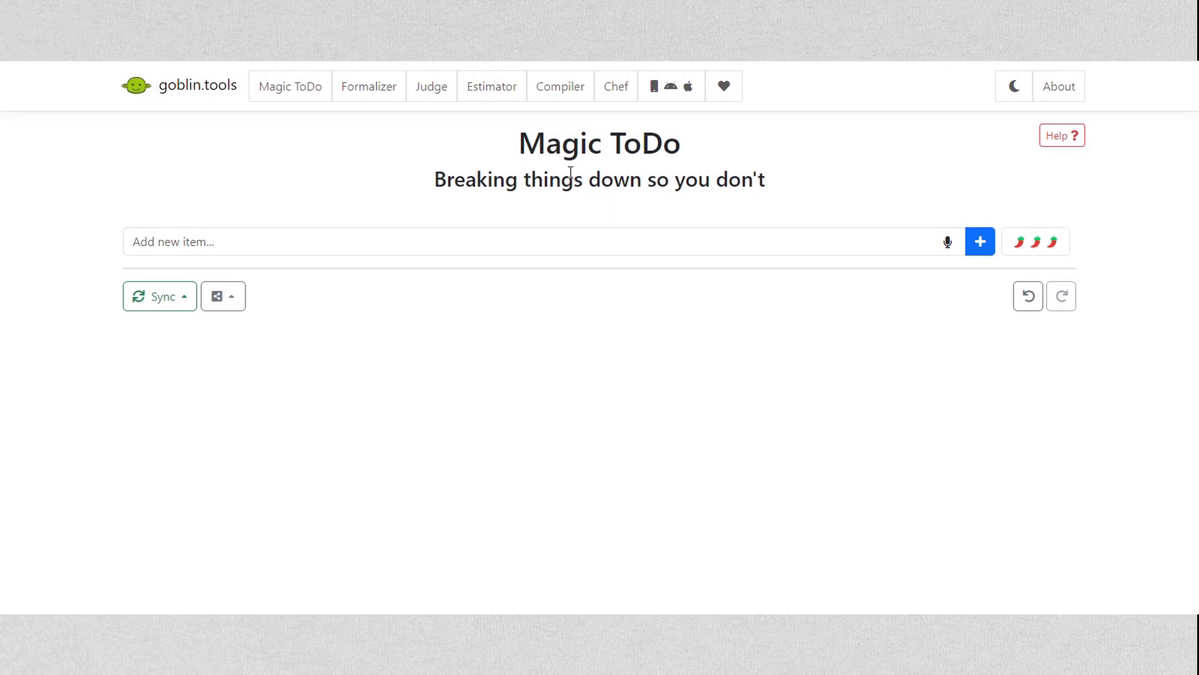
left_click(225, 298)
left_click(261, 256)
left_click(323, 139)
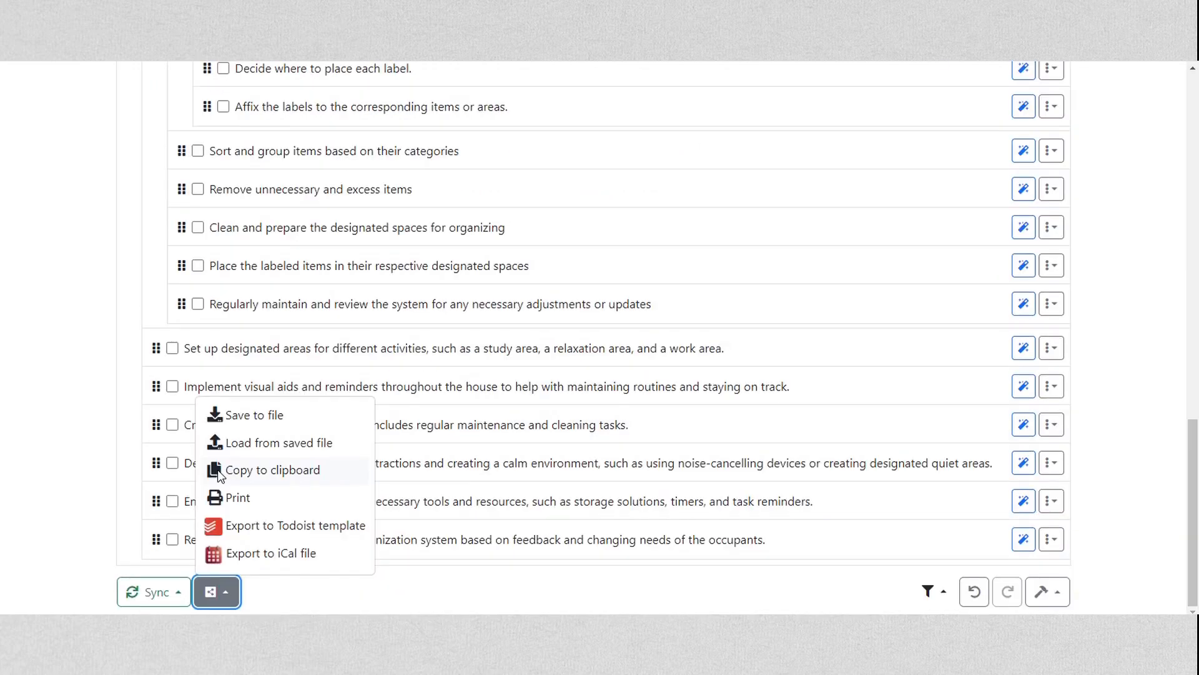
Copy the list to the clipboard and paste it into an Excel worksheet starting at cell B2
left_click(249, 470)
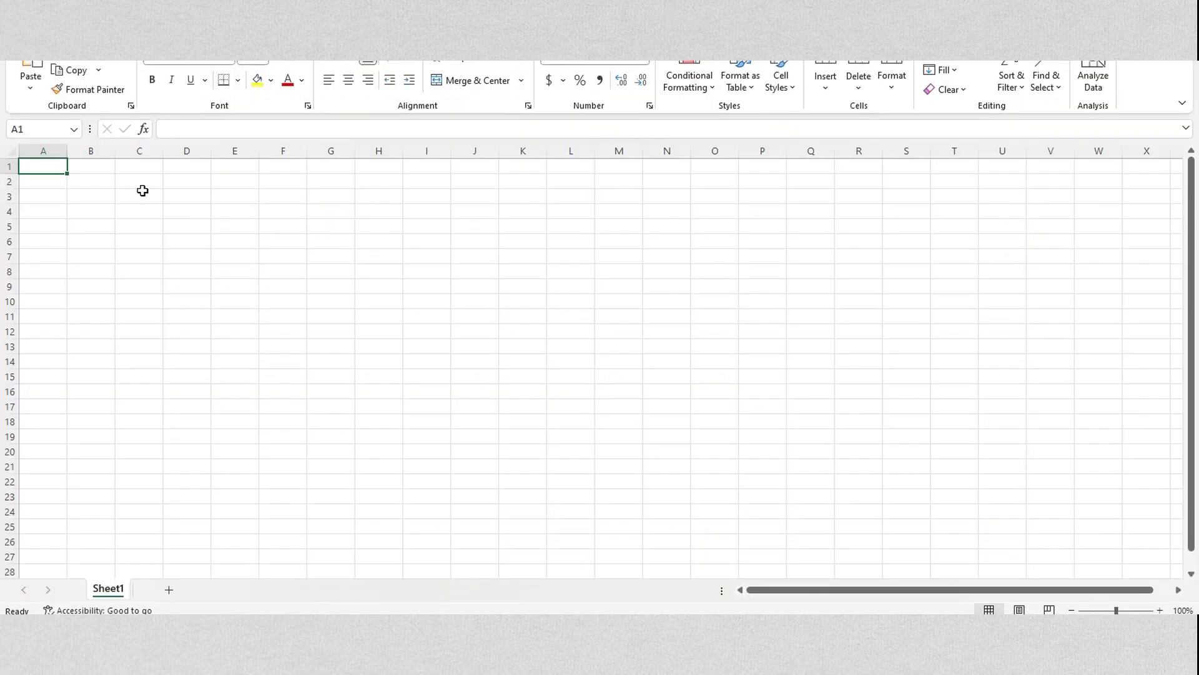
right_click(95, 183)
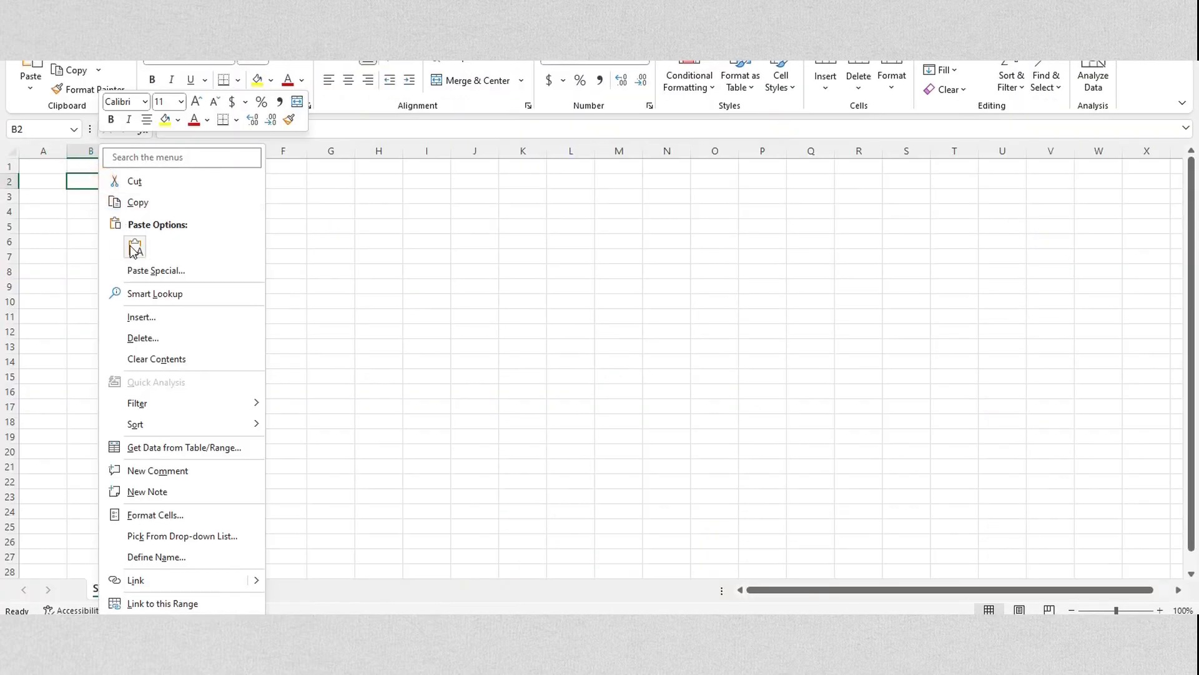
left_click(133, 251)
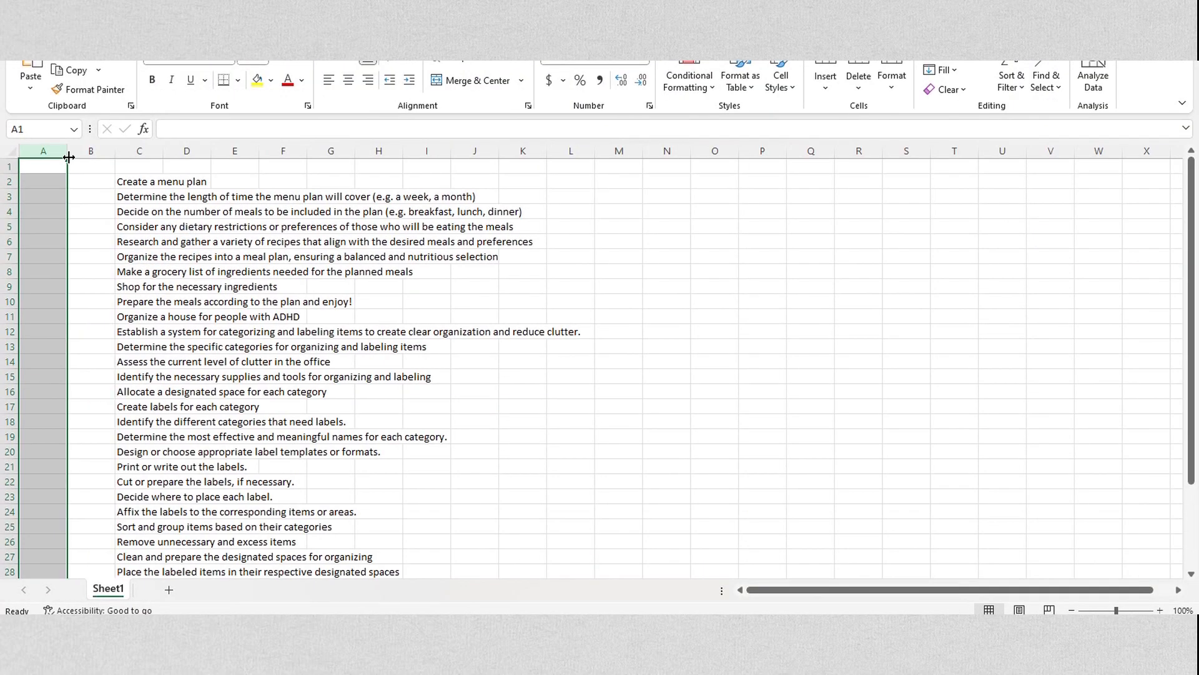
left_click_drag(68, 156, 110, 554)
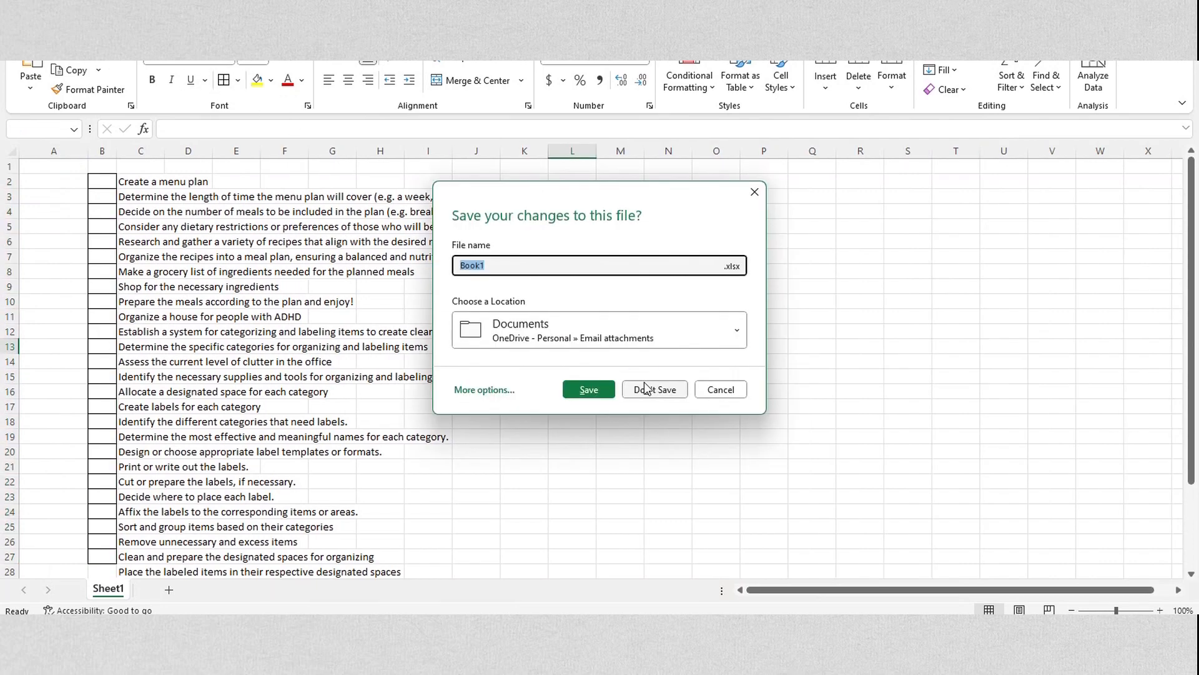
left_click(649, 389)
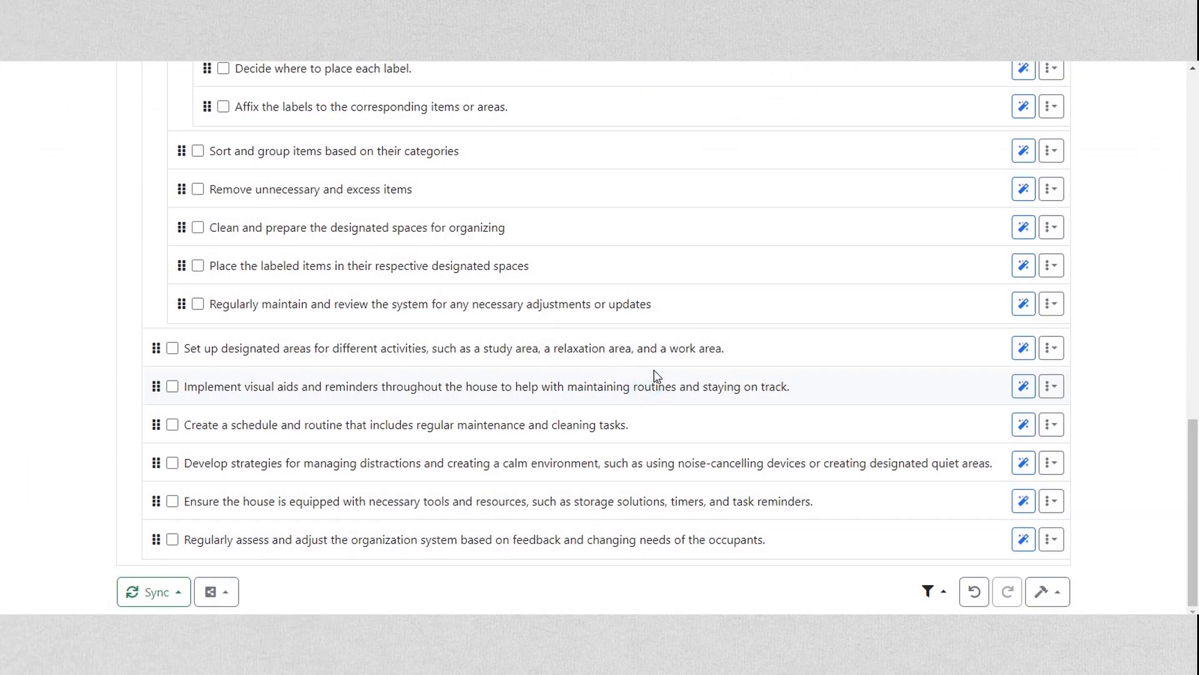
Print the Magic ToDo list to a PDF with custom margins, keeping a 0.5" right margin, and save it
left_click(210, 593)
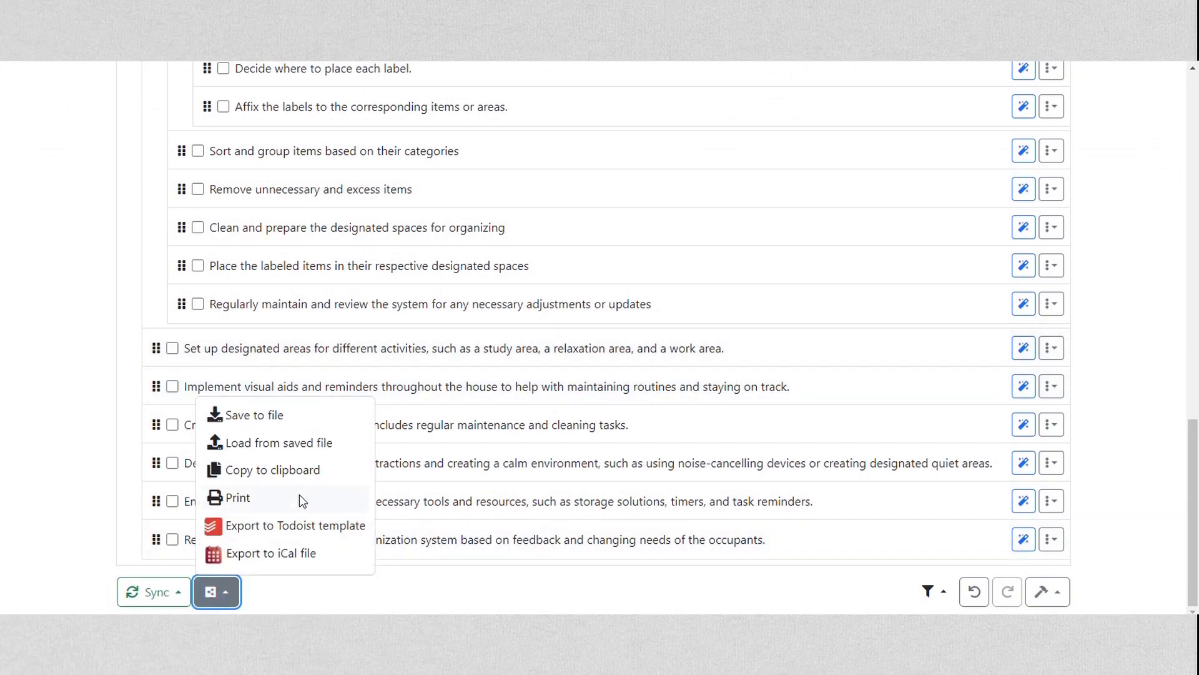
left_click(245, 496)
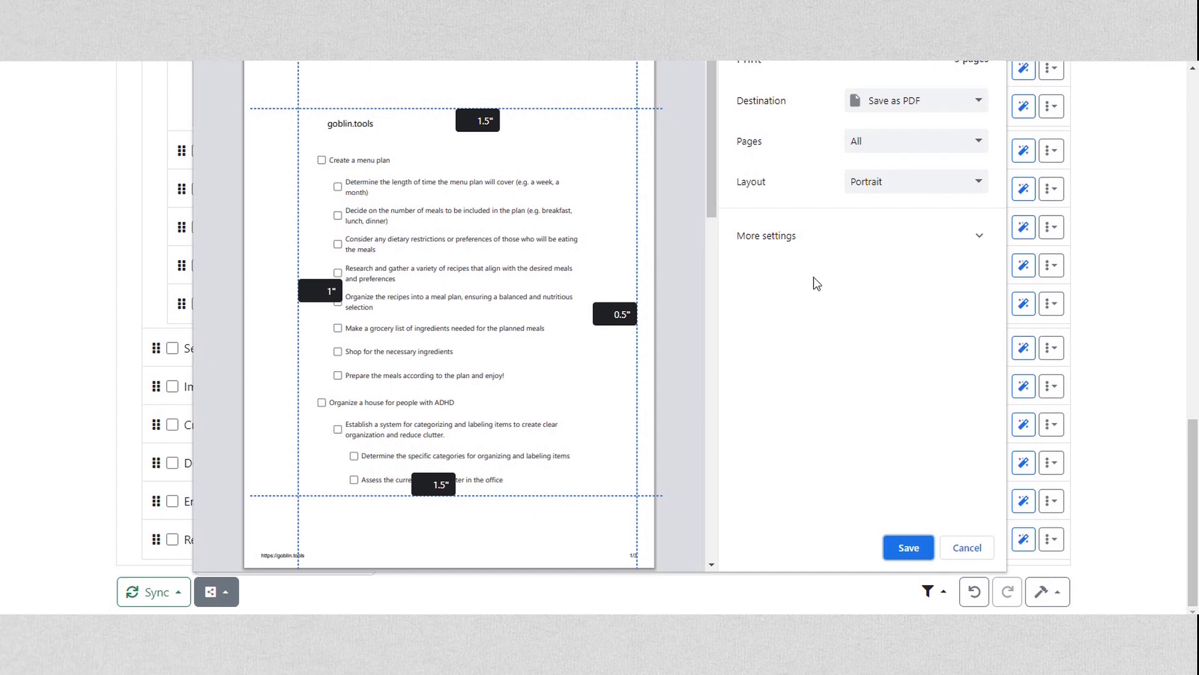
left_click(880, 242)
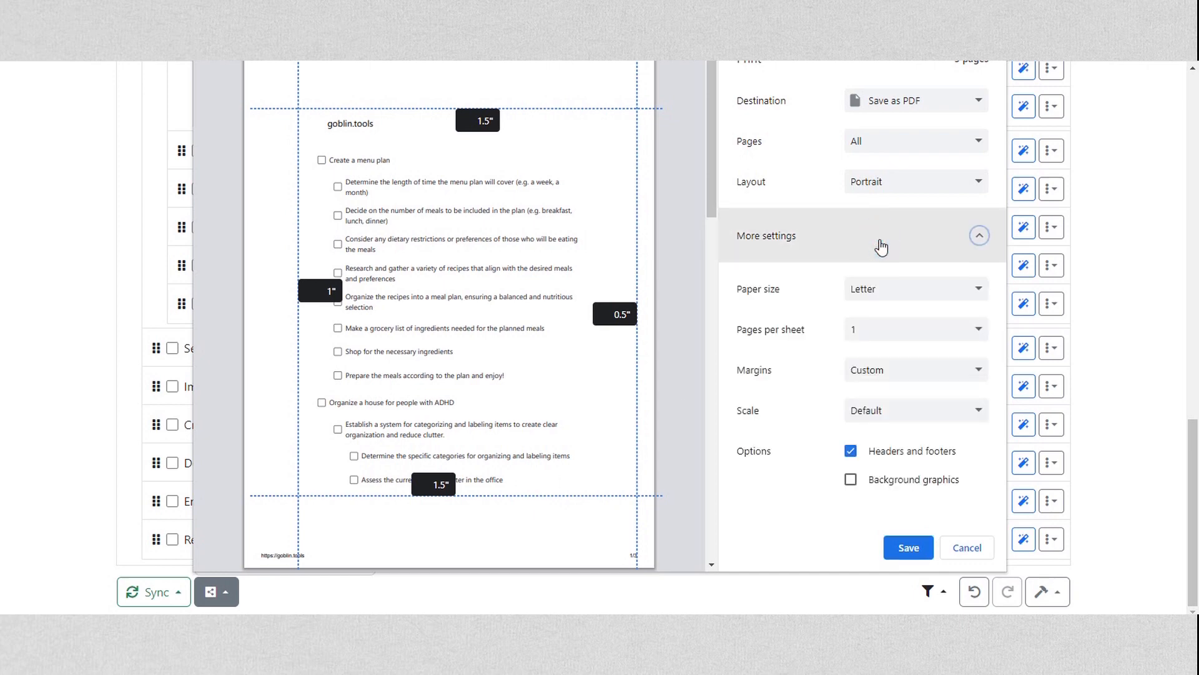
left_click(893, 370)
left_click(883, 426)
left_click(616, 314)
left_click_drag(616, 314, 626, 320)
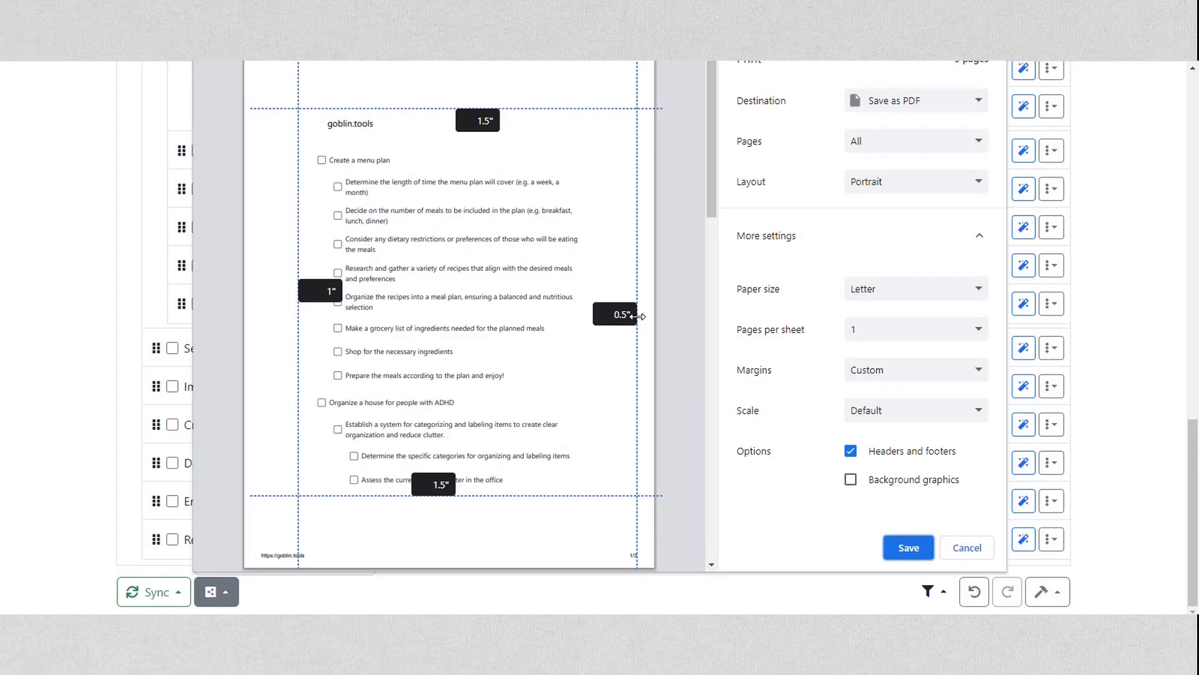
left_click(909, 547)
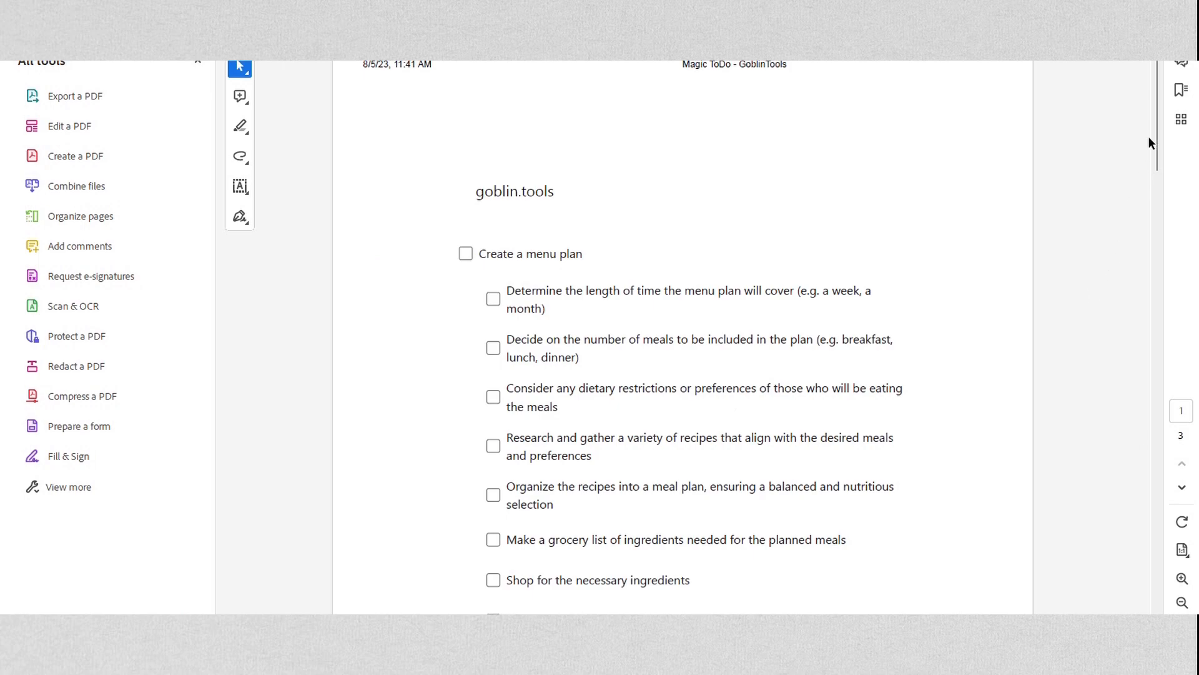
Look through the pages of the saved checklist PDF in Acrobat
left_click_drag(1157, 81, 1164, 265)
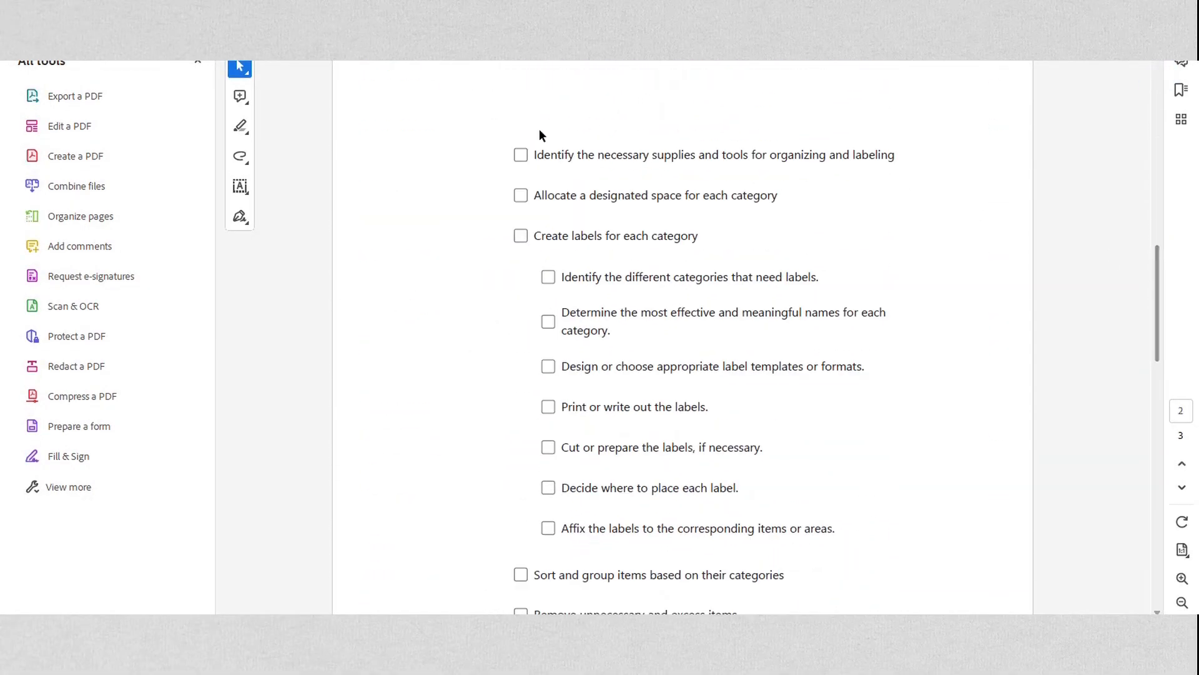
scroll(579, 215, "down", 5)
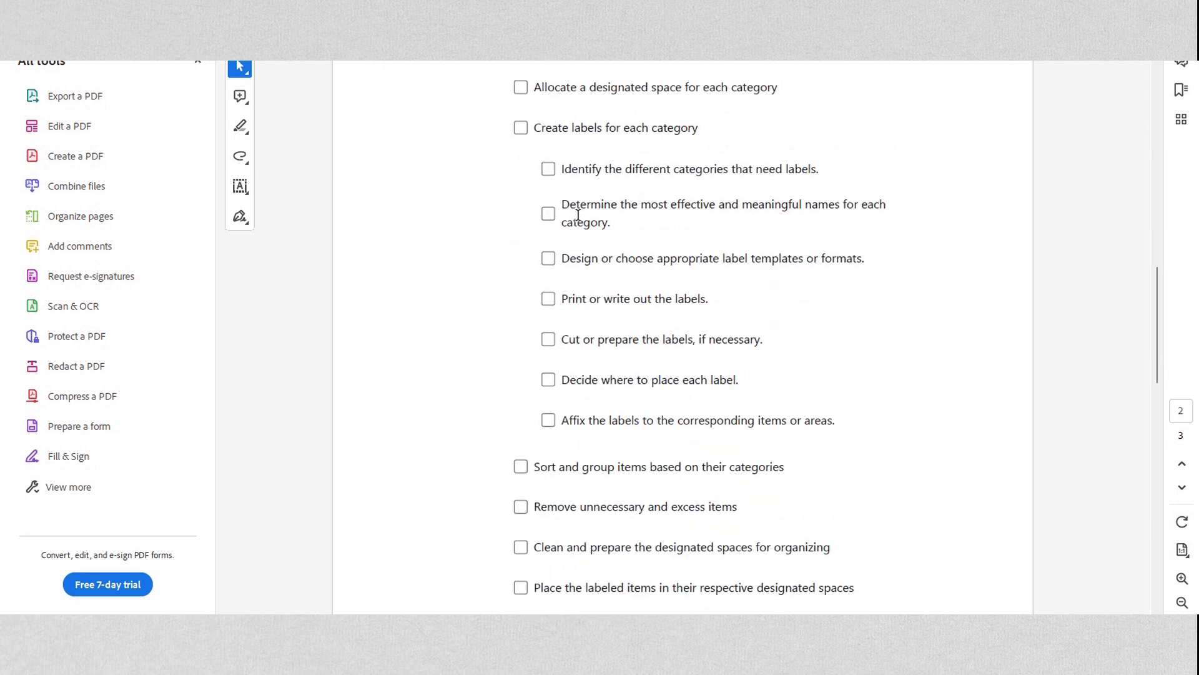
scroll(578, 215, "down", 10)
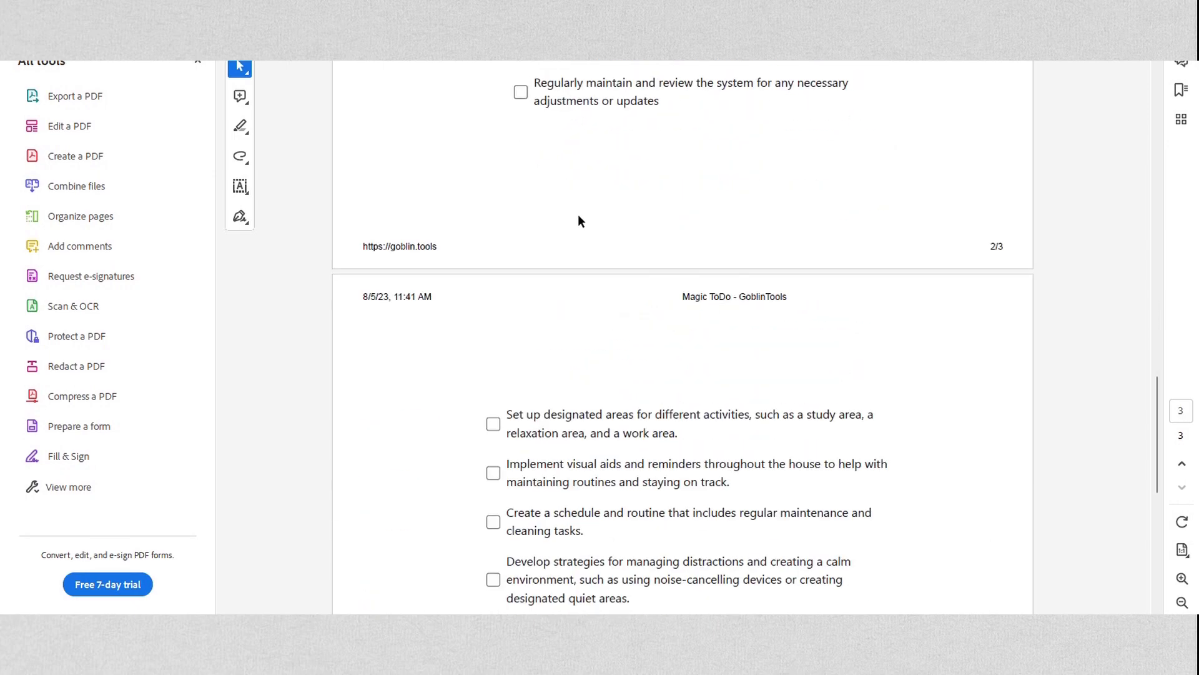